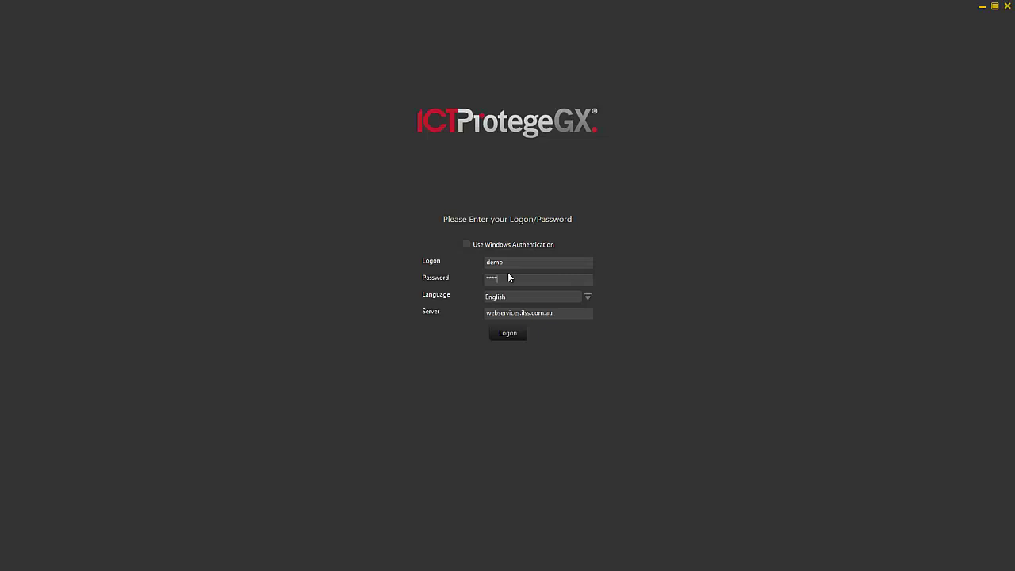
Step: Submit the entered logon name, password and server address to sign in
key("Return")
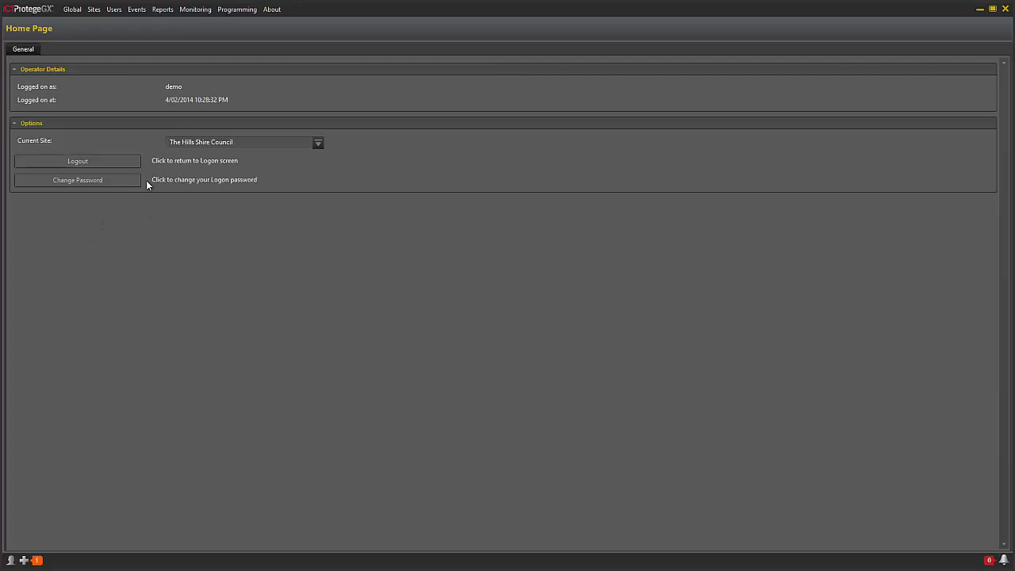
Step: Bring up the Sites menu listing Schedules, Holiday Groups and Record Groups
left_click(95, 11)
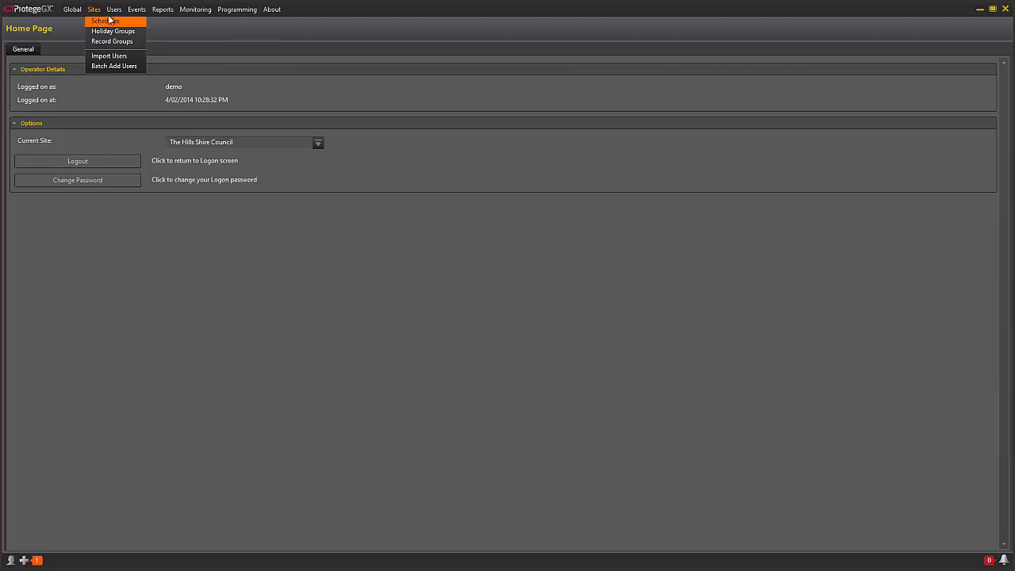
mouse_move(115, 11)
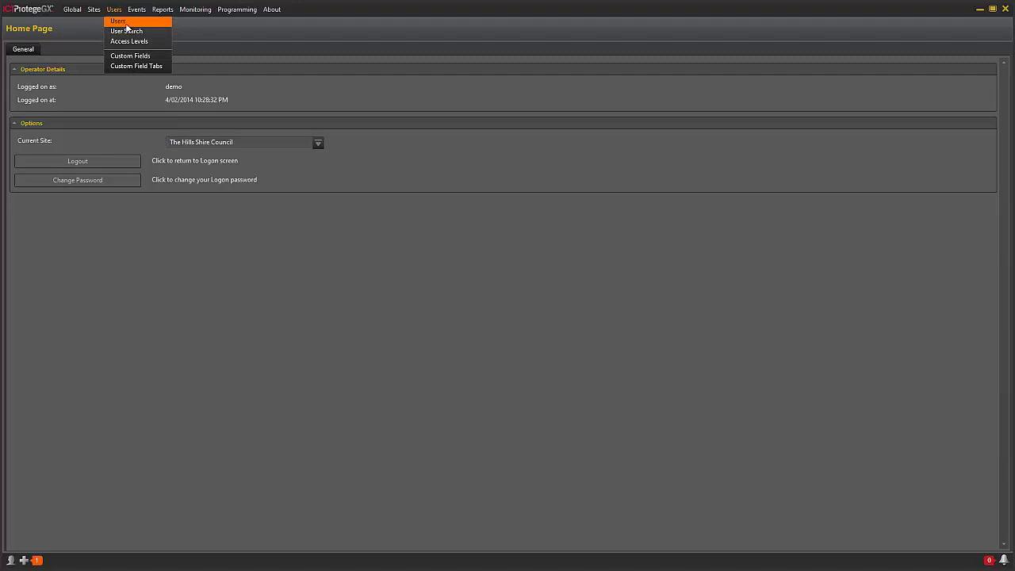
left_click(79, 31)
left_click(92, 9)
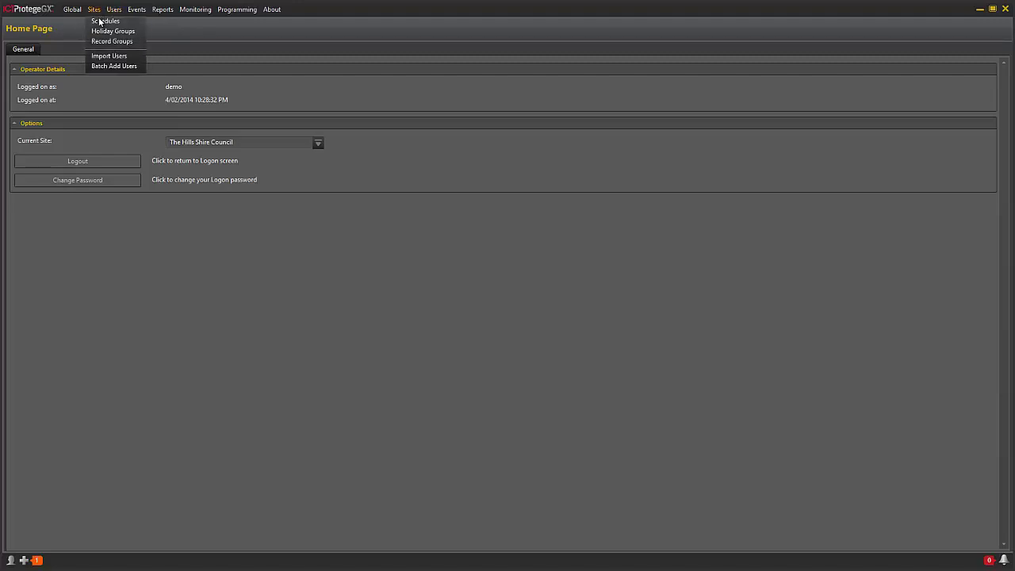
Step: In Schedules, tick Monday for Period 3 of BH - Schedule - Out of School Care
left_click(101, 22)
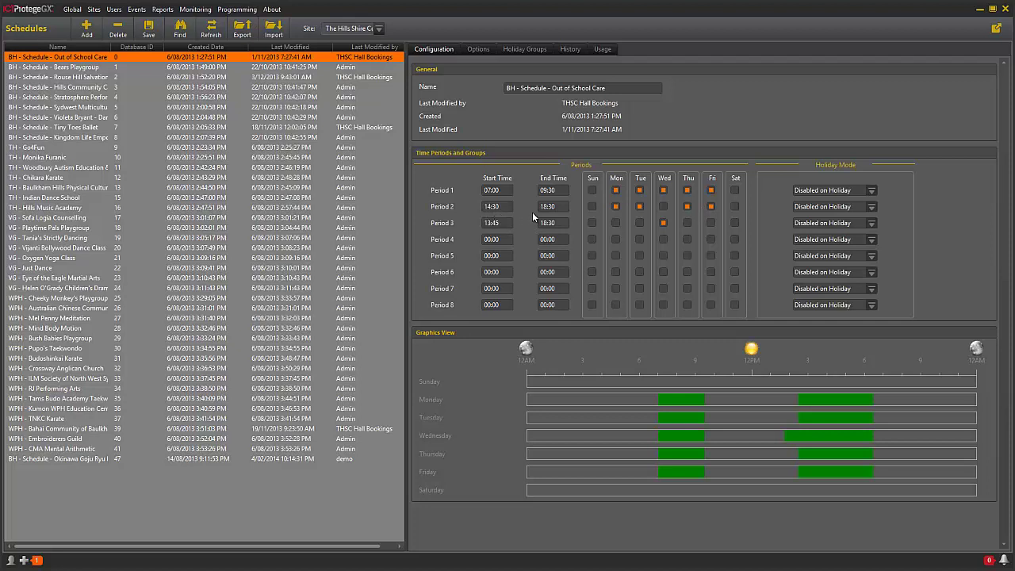
left_click(615, 223)
Step: Remove Monday so Period 3 runs 13:45–18:30 on Wednesday only
left_click(615, 223)
left_click(112, 10)
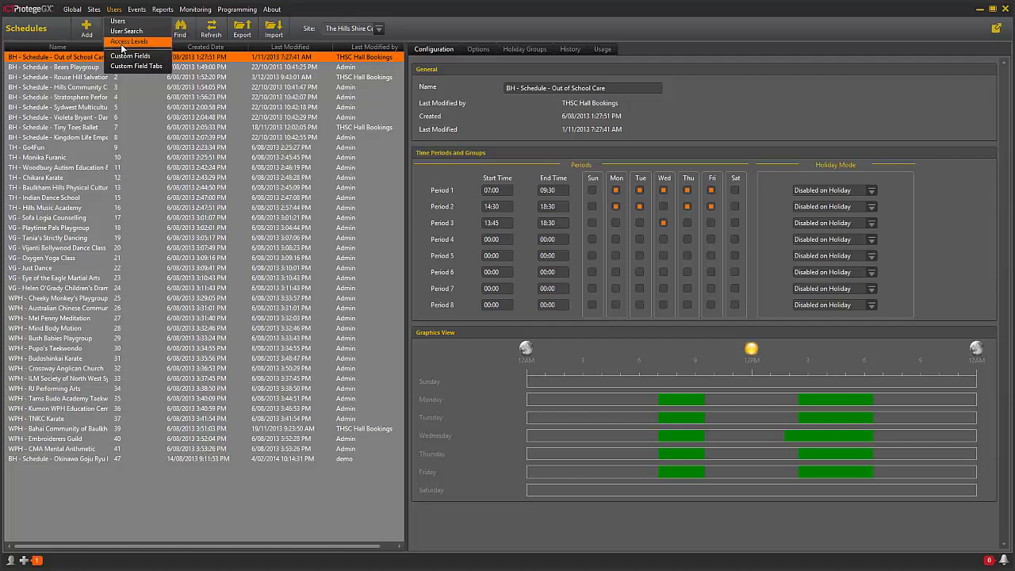
Step: Save the pending schedule changes and go to the Access Levels list
left_click(123, 46)
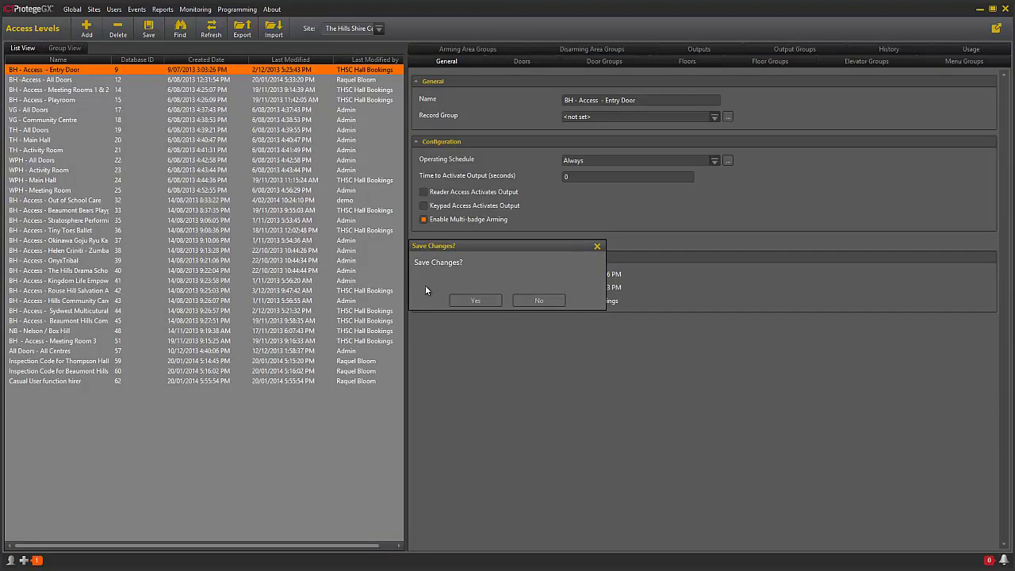
left_click(475, 302)
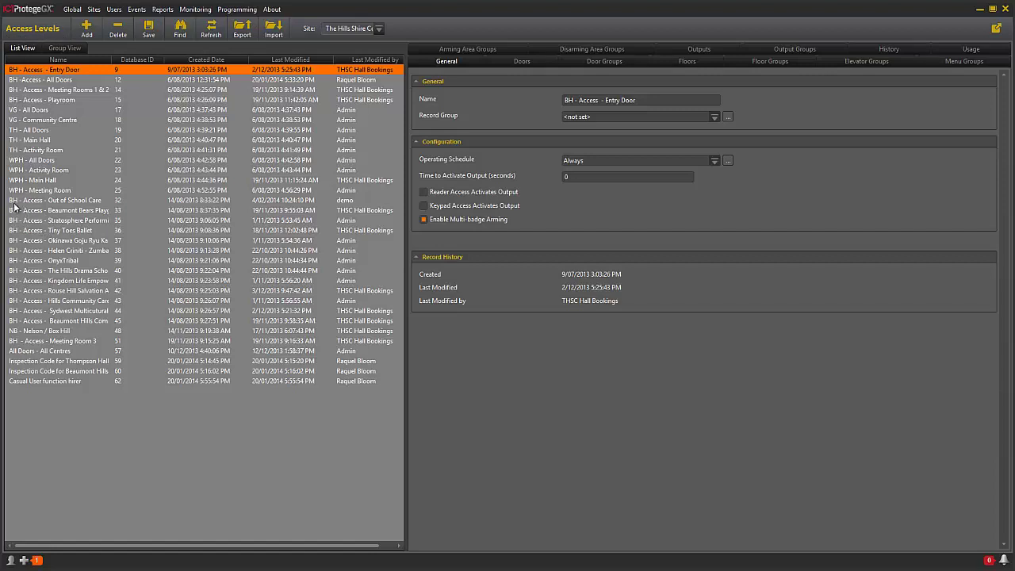
Step: Show the Playroom and Entry Door doors of BH - Access - Out of School Care
left_click(94, 201)
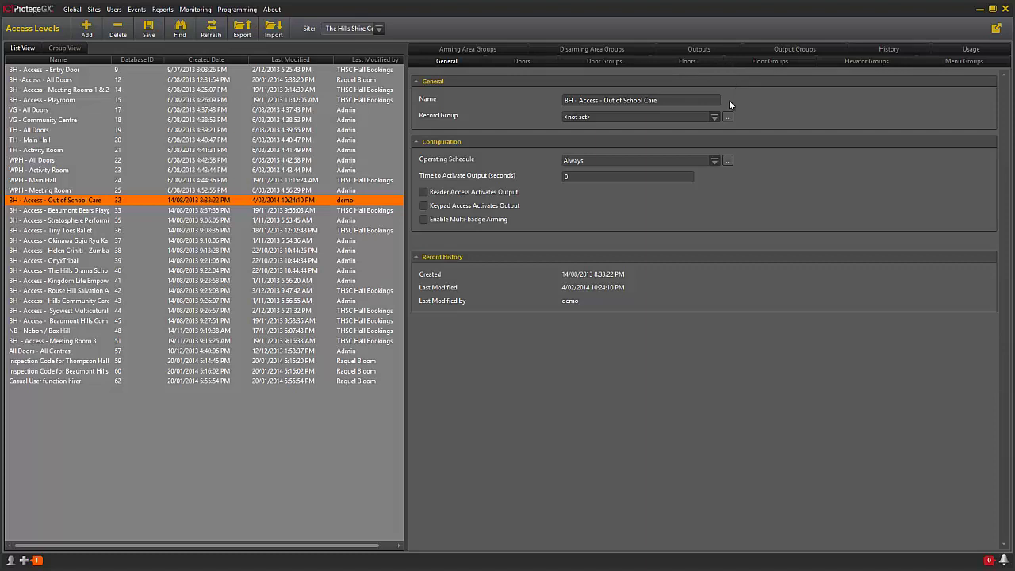
left_click(521, 62)
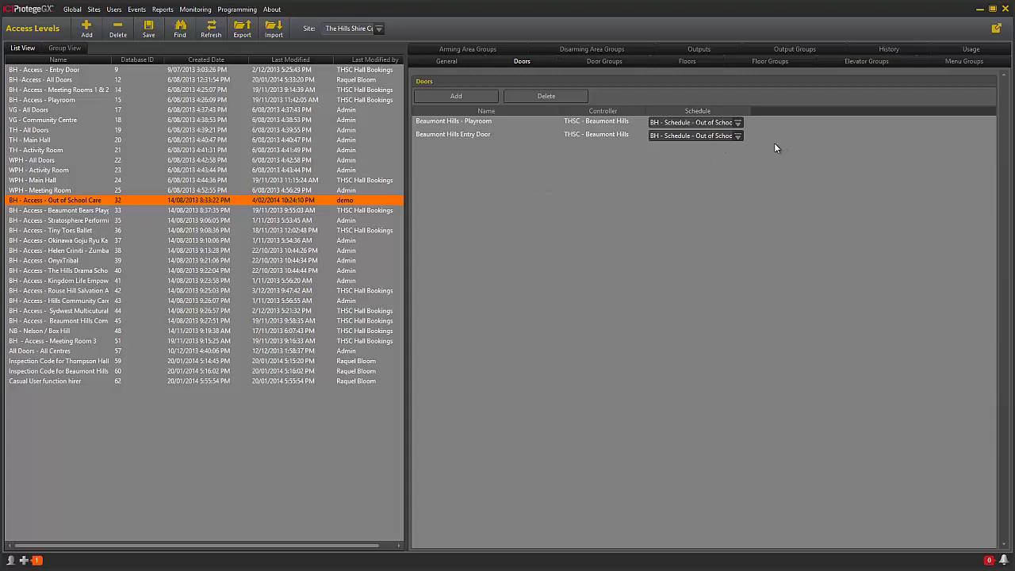
left_click(738, 123)
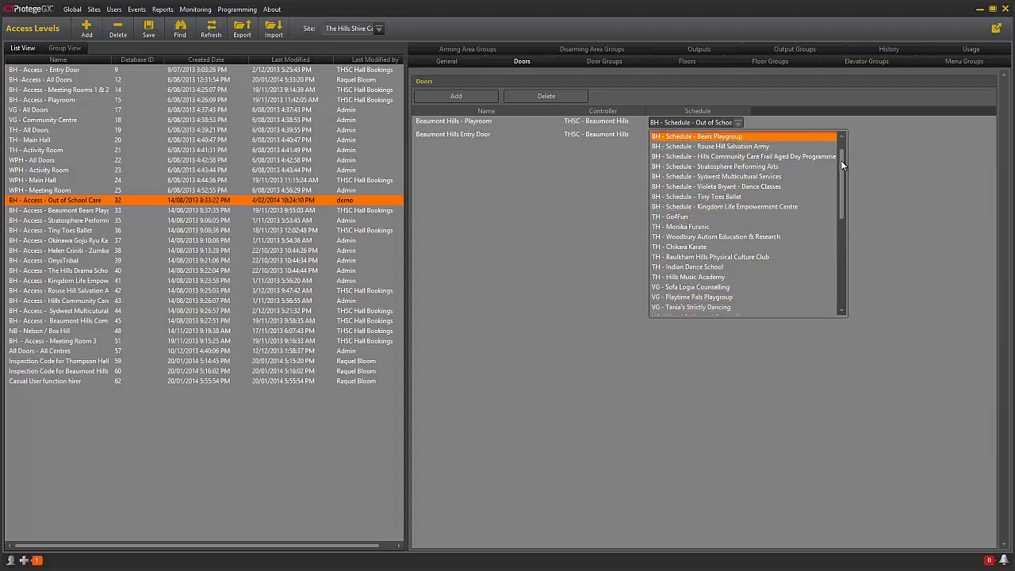
scroll(842, 167, "up", 1)
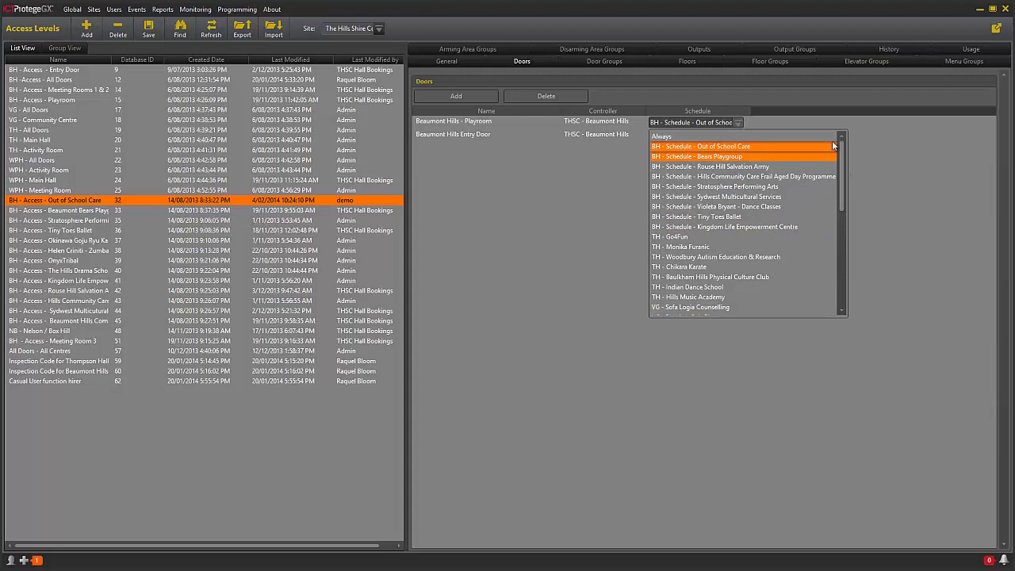
left_click(740, 148)
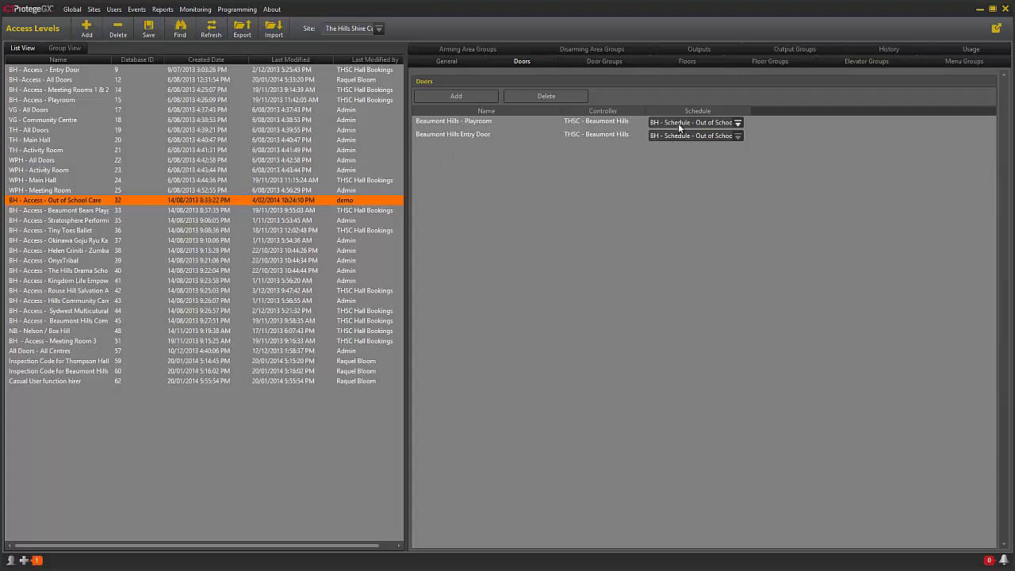
Step: Open Users and view contact details of BH - Beaumont Hills Out Of School Hours
left_click(115, 9)
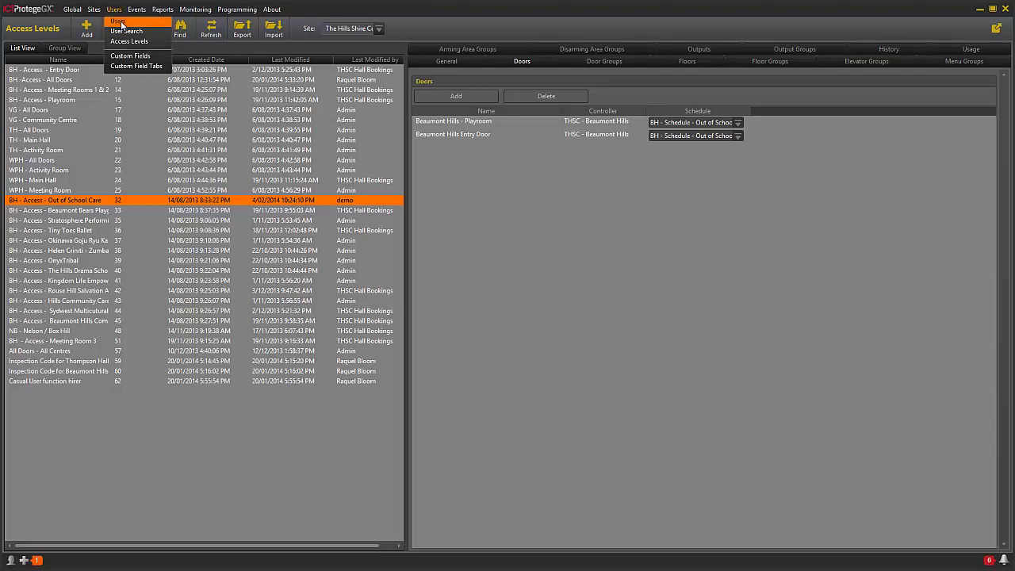
left_click(121, 22)
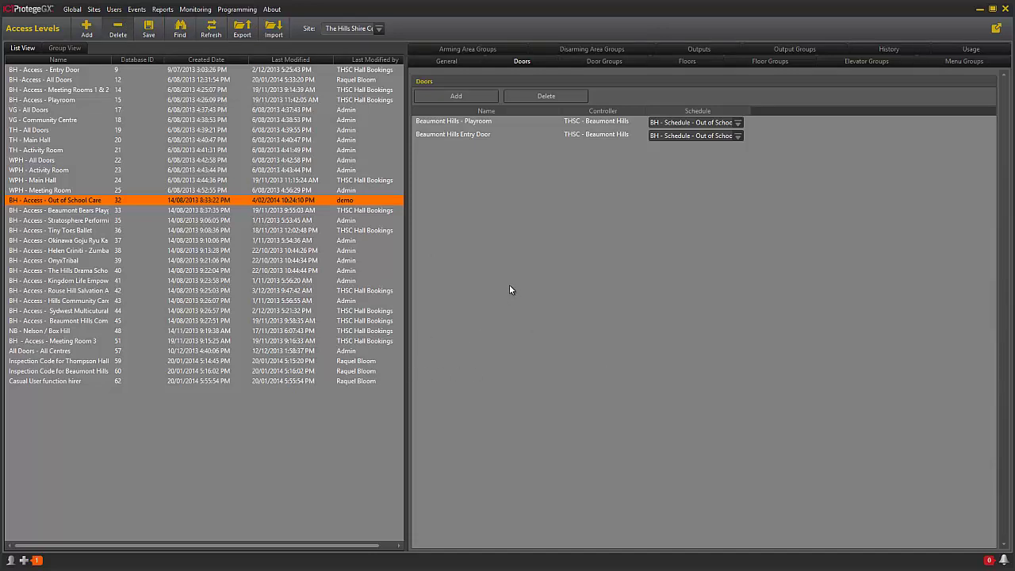
left_click(119, 10)
left_click(122, 22)
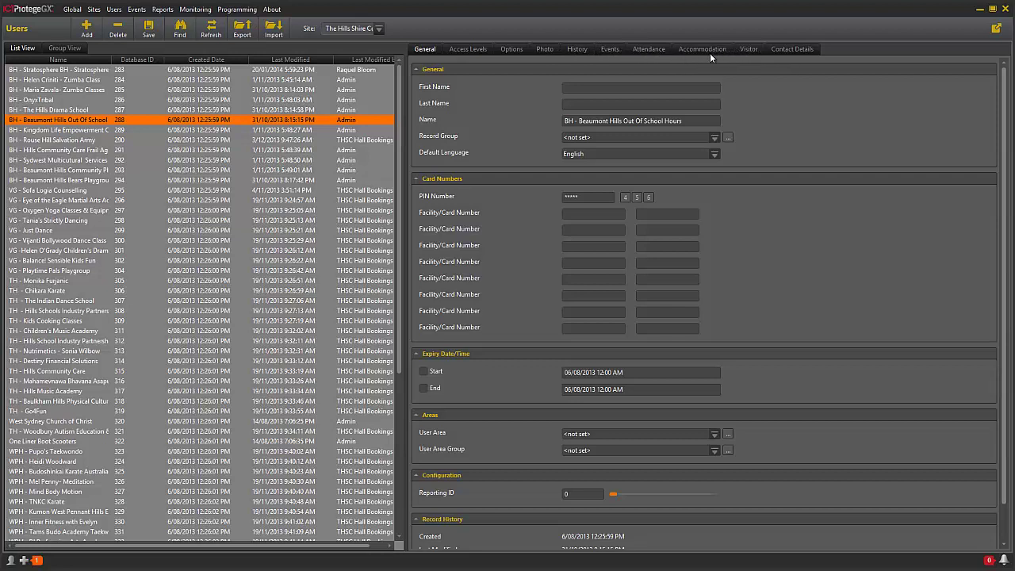
left_click(785, 49)
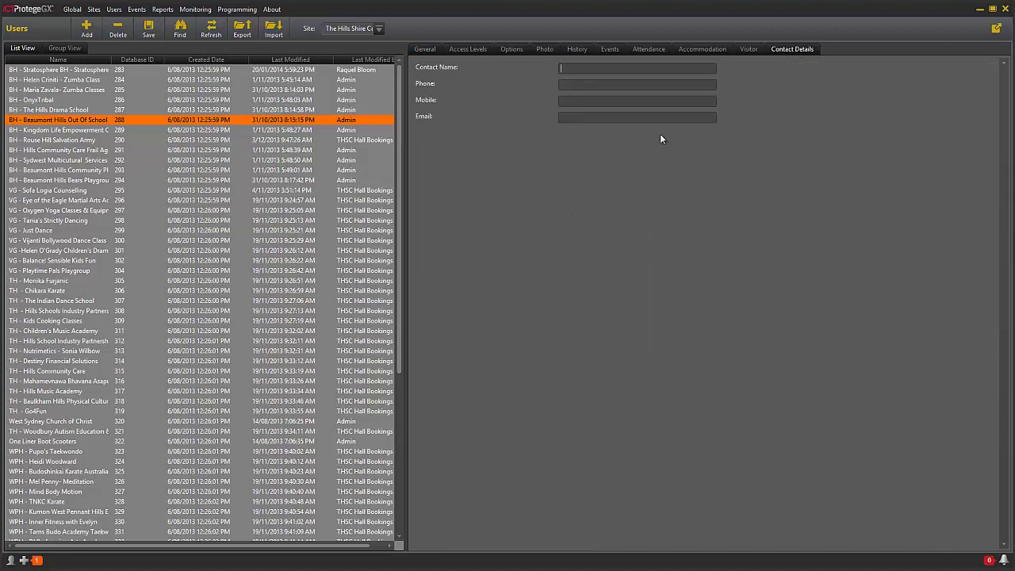
Step: Browse the Access Levels picker without adding, keeping only BH - Access - Out of School Care
left_click(468, 51)
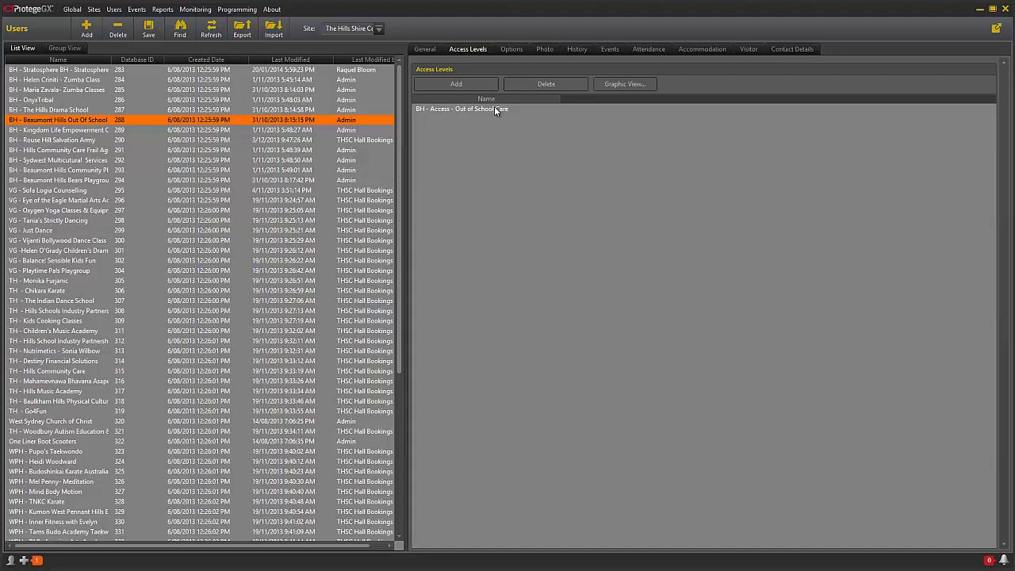
left_click(446, 86)
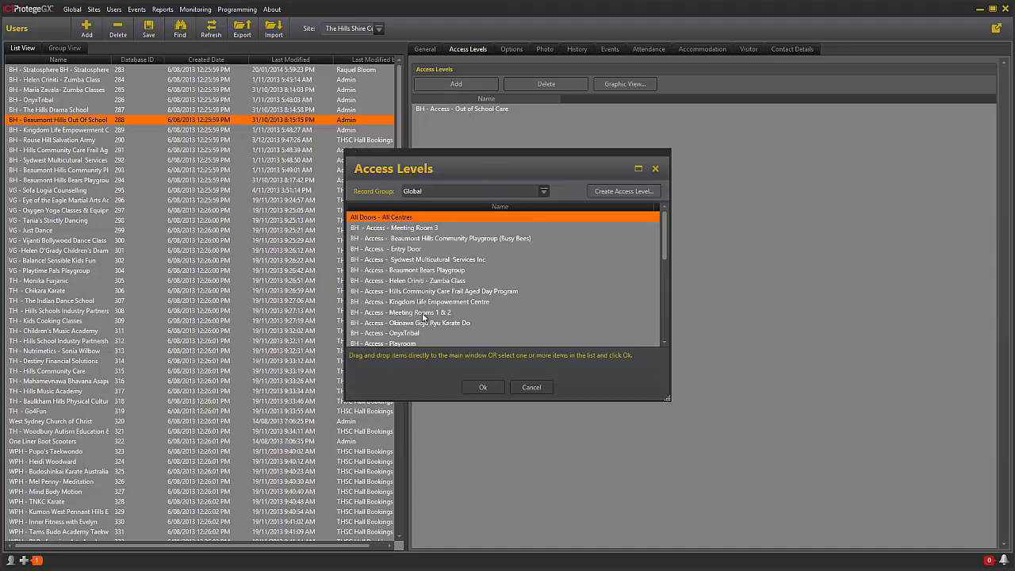
mouse_move(666, 234)
left_mouse_down()
mouse_move(680, 305)
mouse_move(663, 223)
left_mouse_up()
left_click(655, 217)
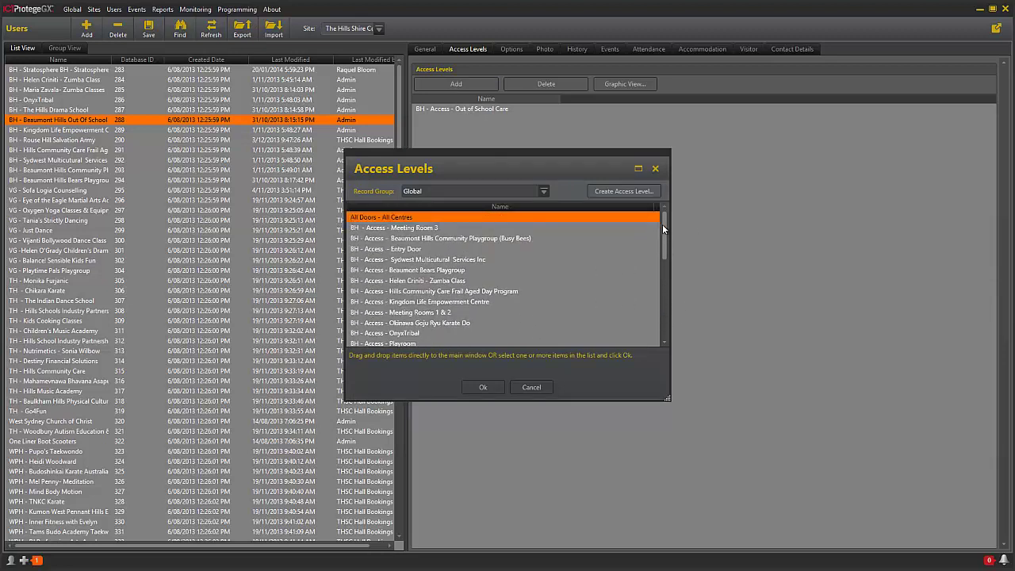
left_click(655, 170)
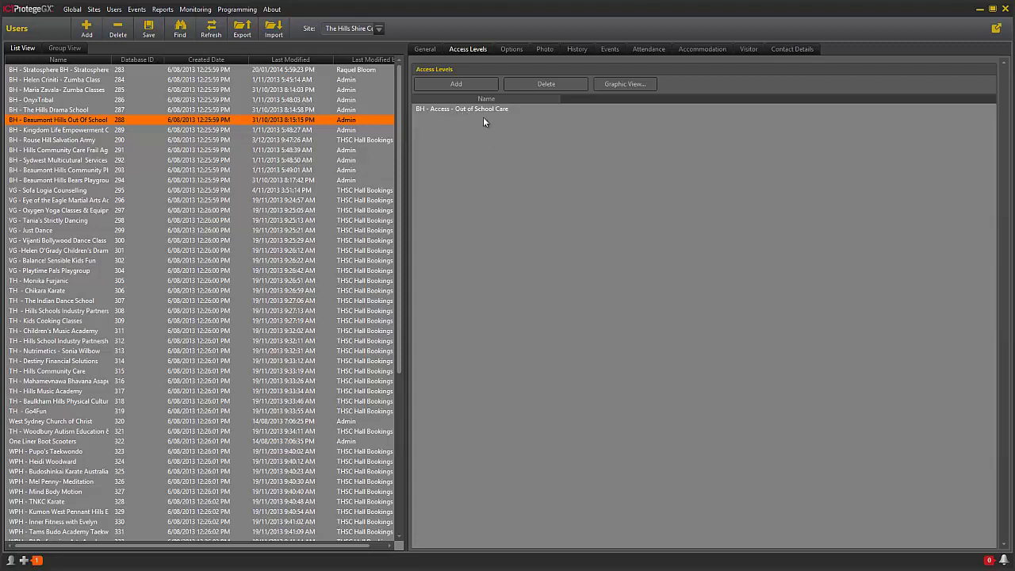
Step: Open the Door Access Graphic View charting weekday access to both Beaumont Hills doors
left_click(625, 85)
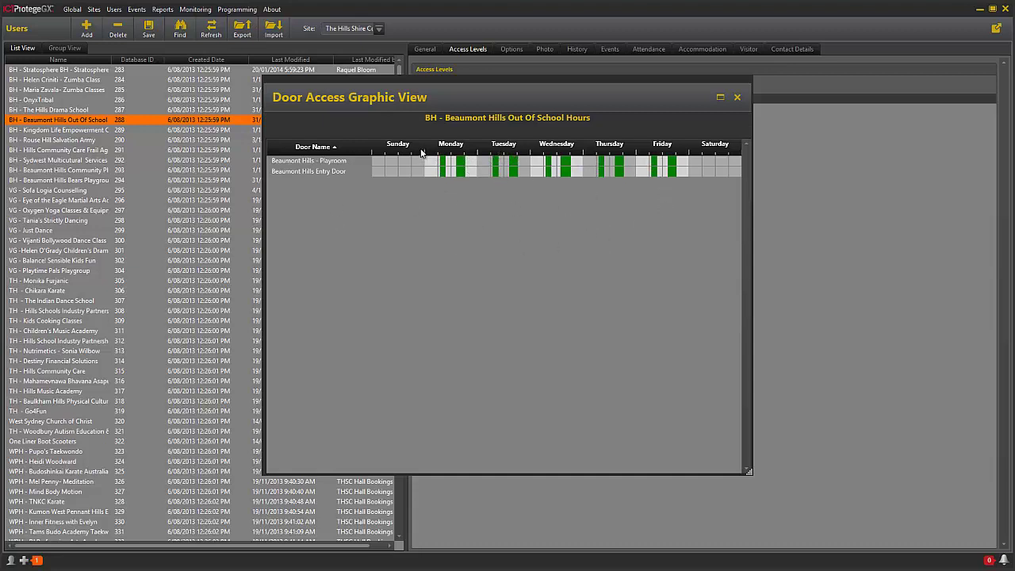
Step: Close the graphic view and start a new blank schedule under Sites > Schedules
left_click(738, 97)
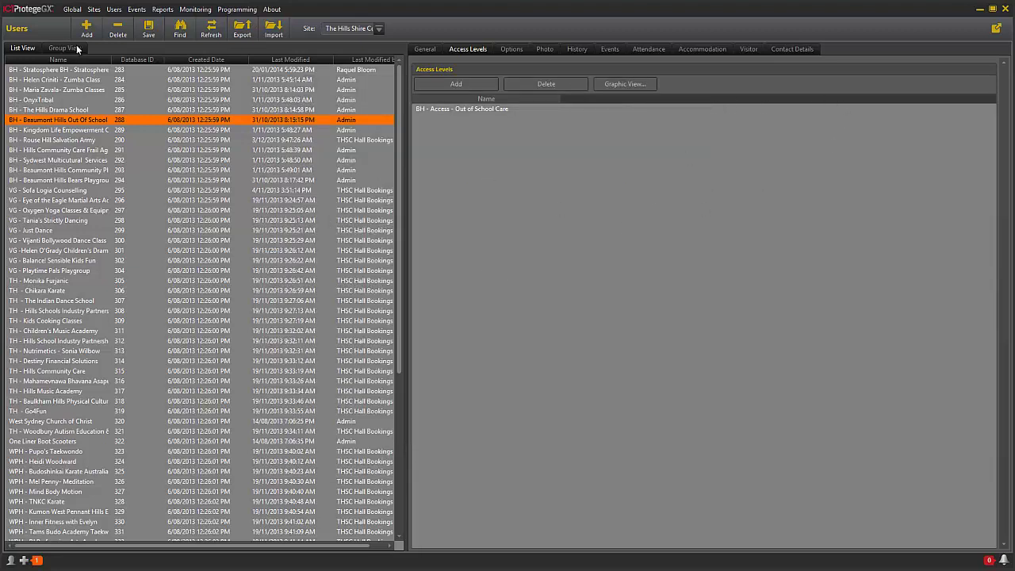
left_click(94, 9)
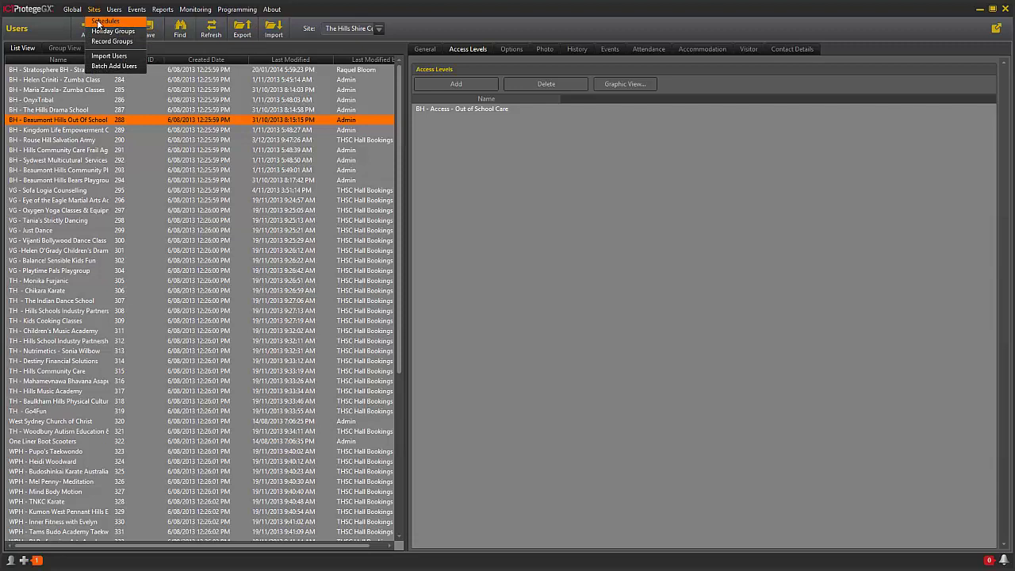
left_click(98, 22)
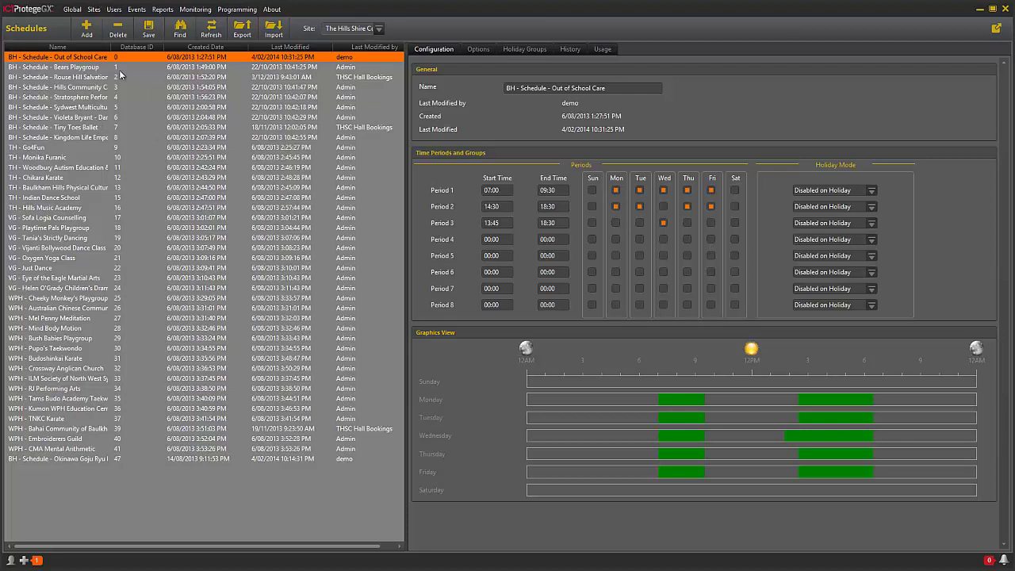
left_click(90, 32)
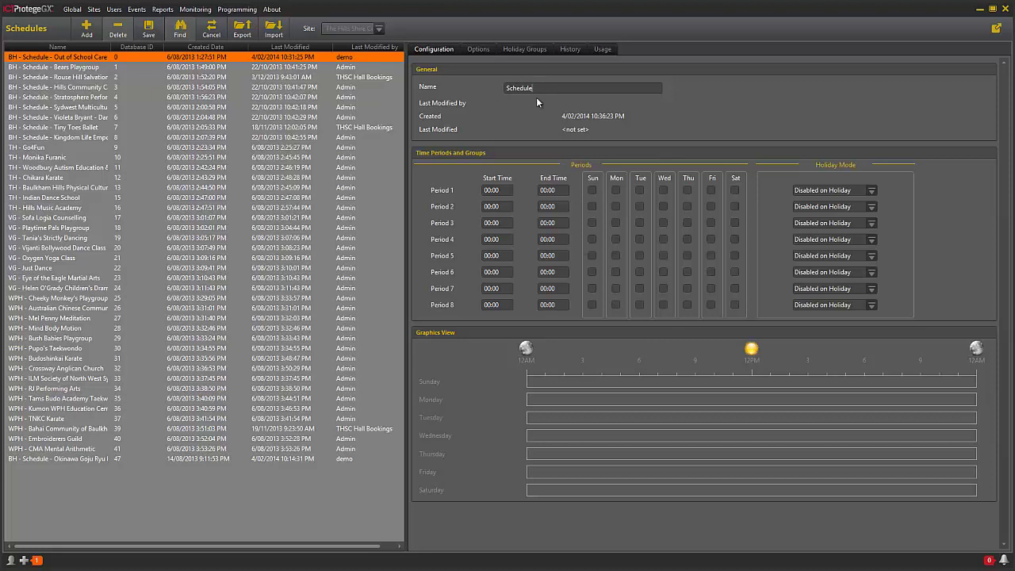
Step: Name the schedule 'BH - Schedule - Ninja Karate', set Period 1 to Mon/Wed/Fri 16:00–18:00, and save
left_click_drag(534, 90, 476, 94)
type("BH - Schedule - Ninja Karate")
left_click(620, 192)
left_click(664, 191)
left_click(712, 191)
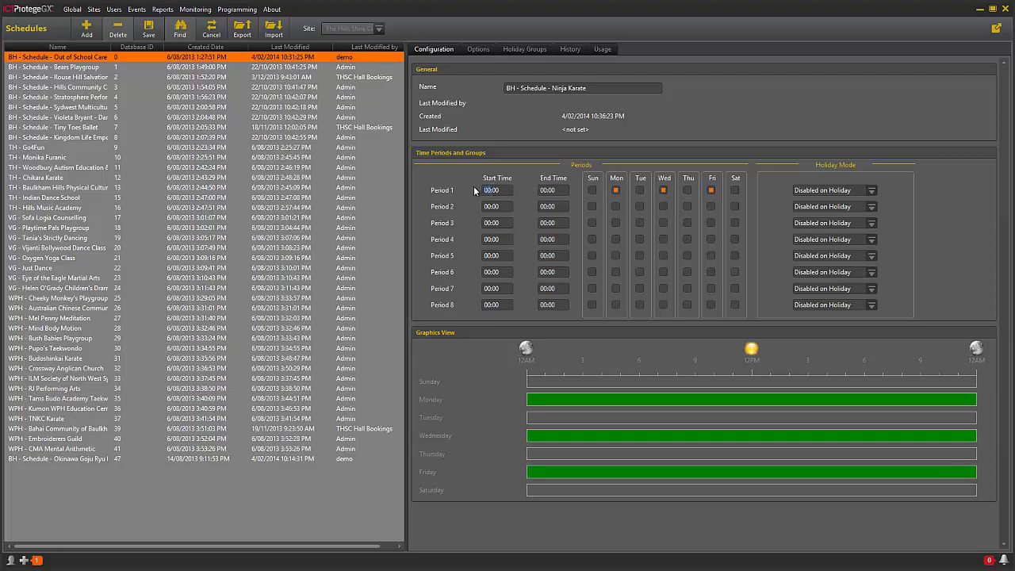
type("16")
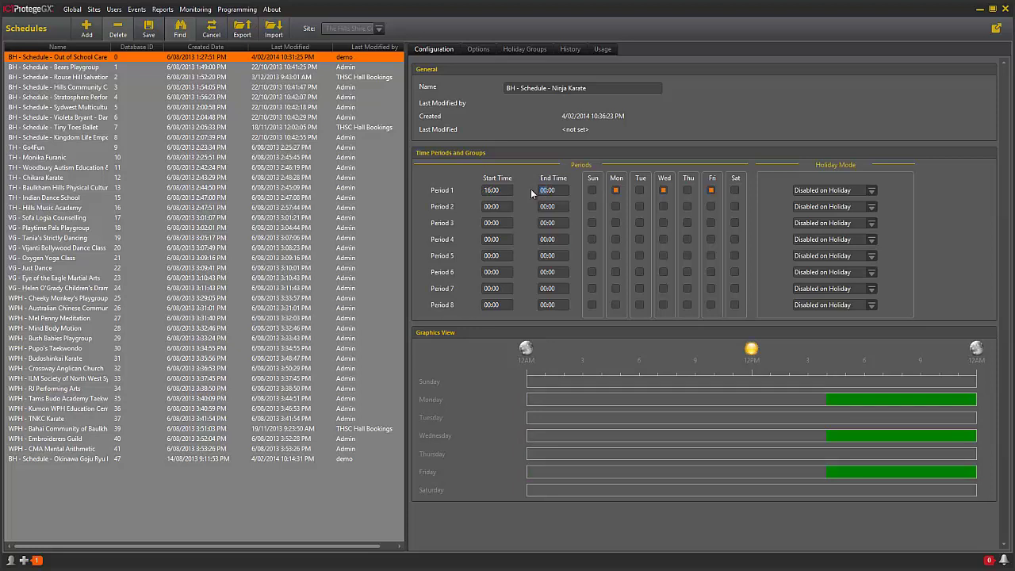
type("18")
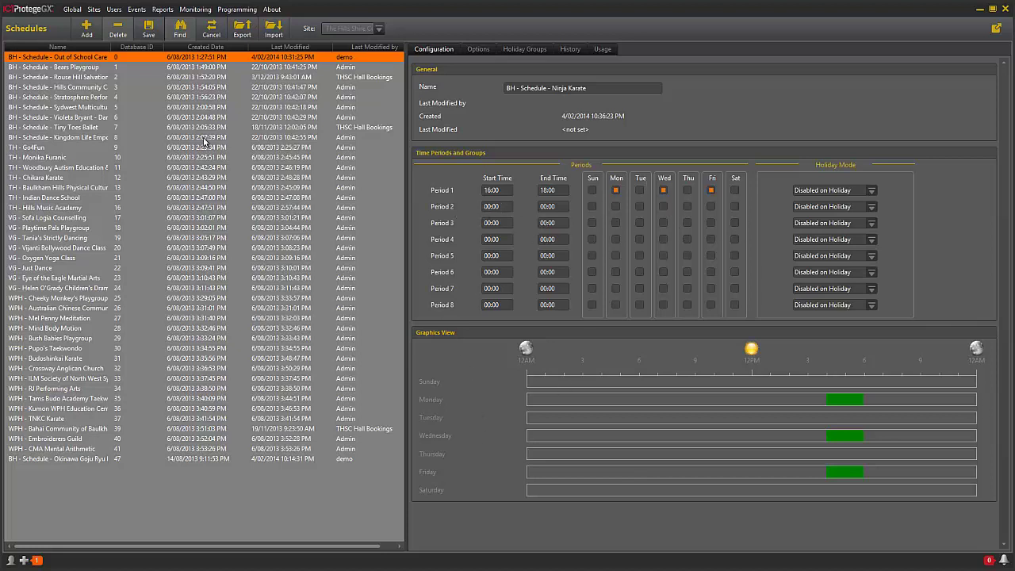
left_click(147, 30)
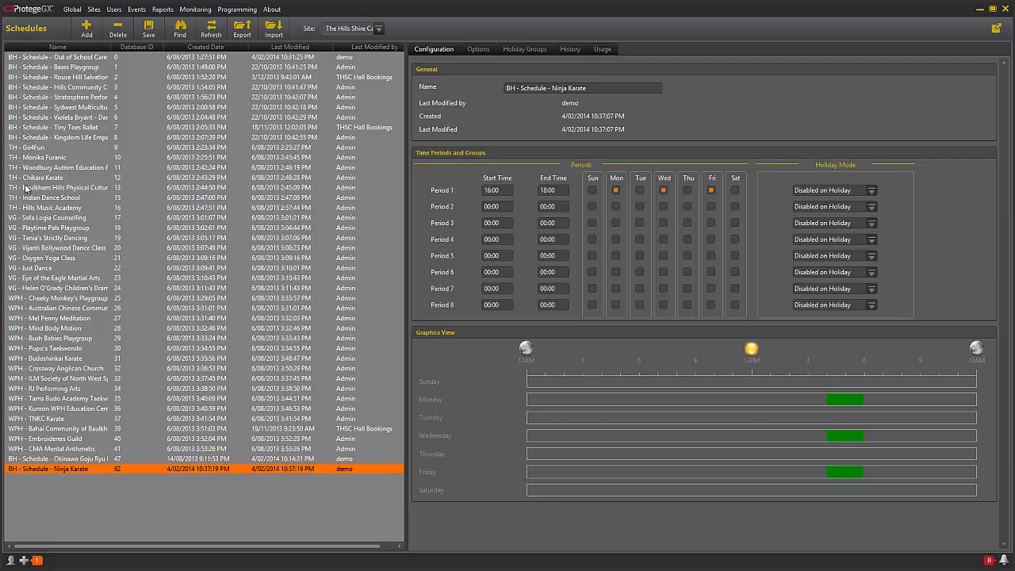
Step: Sort the schedules by name, then go to Users > Access Levels
left_click(61, 47)
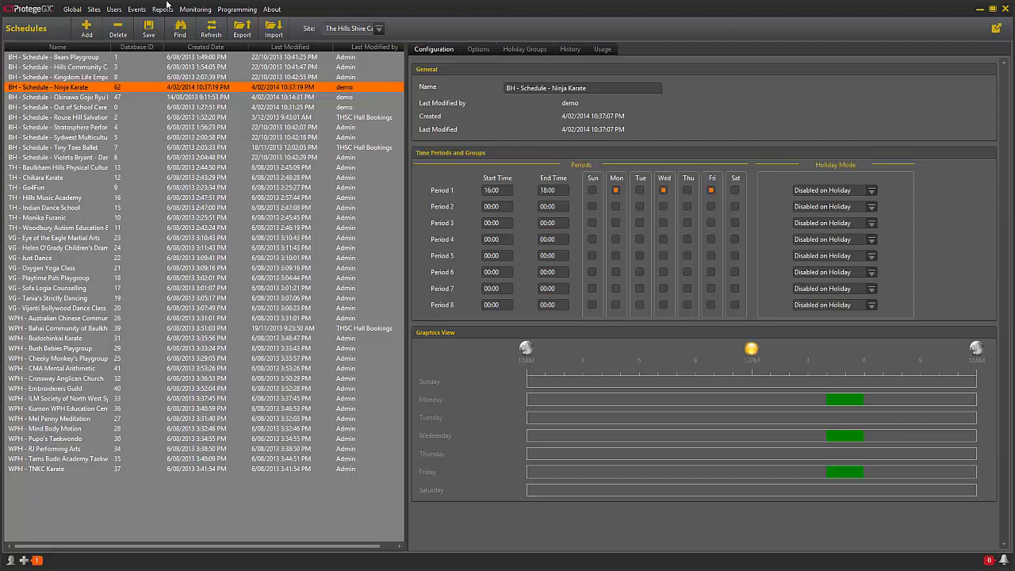
left_click(115, 9)
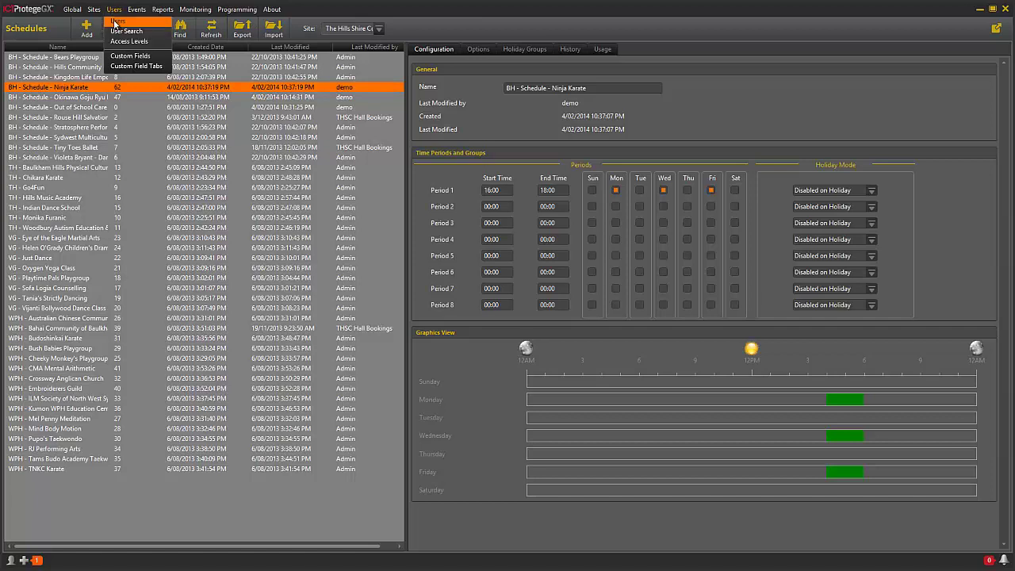
left_click(117, 47)
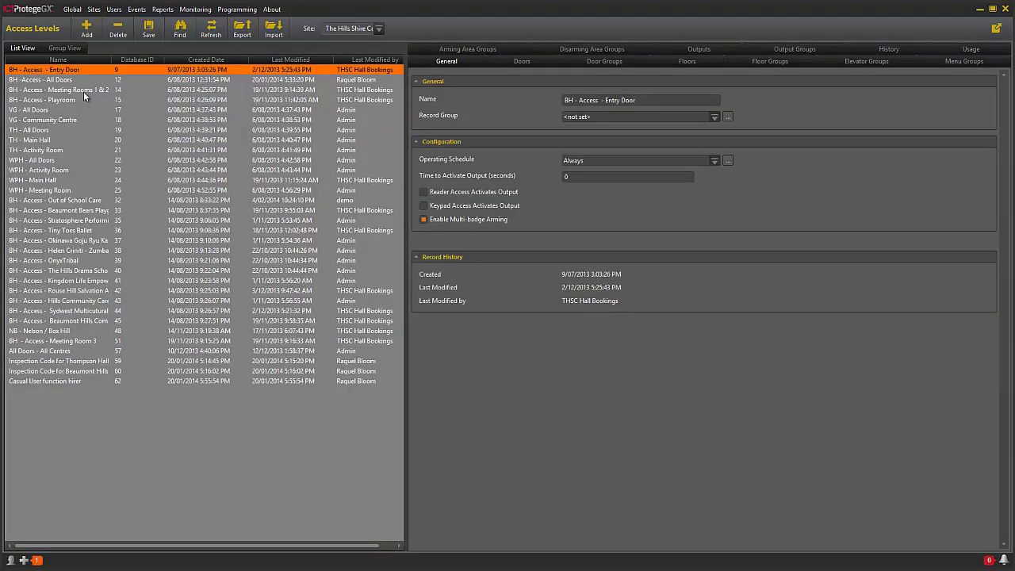
Step: Add a new access level renamed 'BH - Access - Ninja Karate' and show its Doors list
left_click(88, 30)
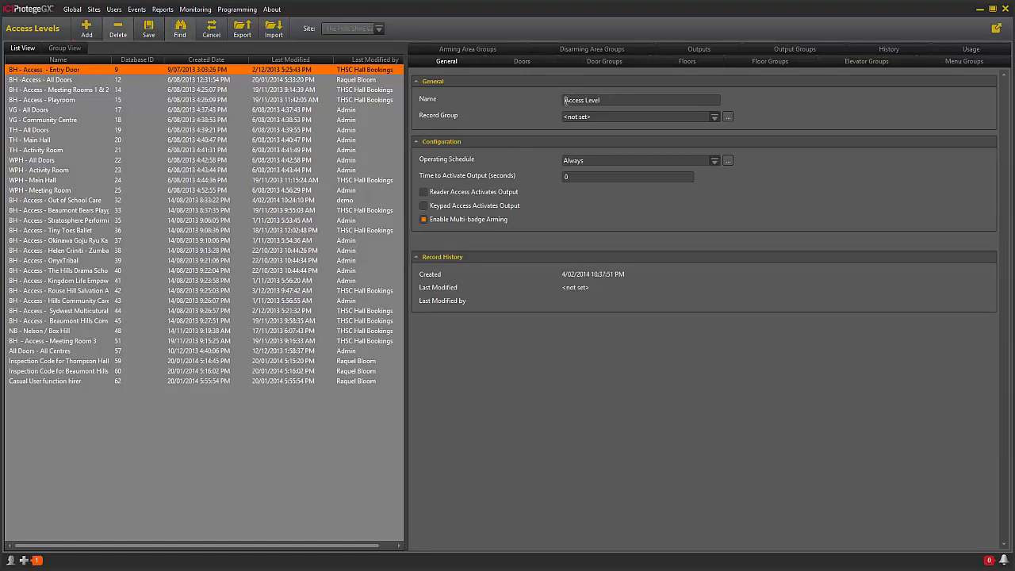
left_click(565, 101)
type("BH -")
left_click_drag(600, 100, 631, 100)
key("BackSpace")
type("- Ninja Karate")
left_click(524, 62)
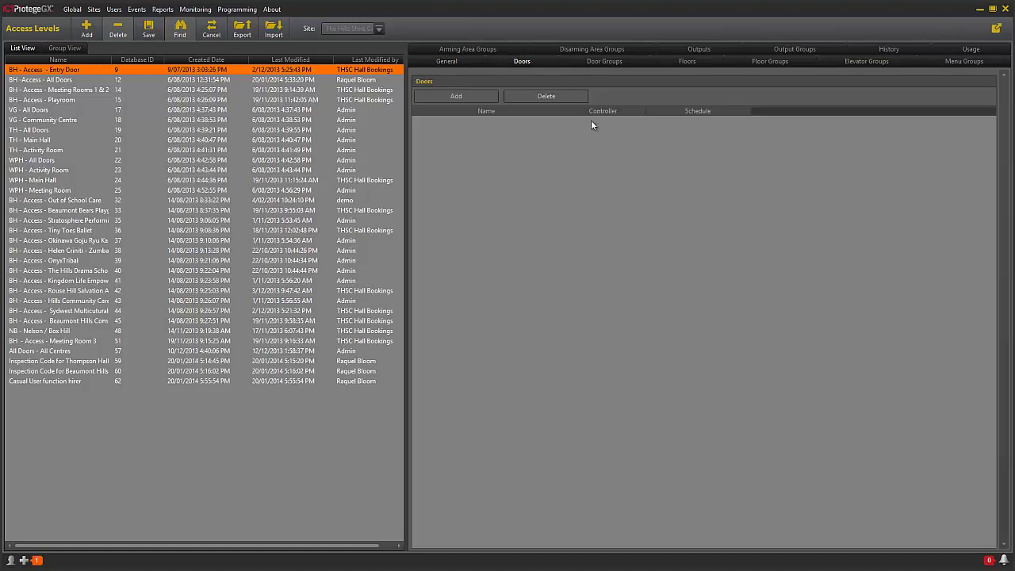
Step: Add Beaumont Hills Entry Door and Beaumont Hills - Meeting Room 1 to the access level's doors
left_click(478, 96)
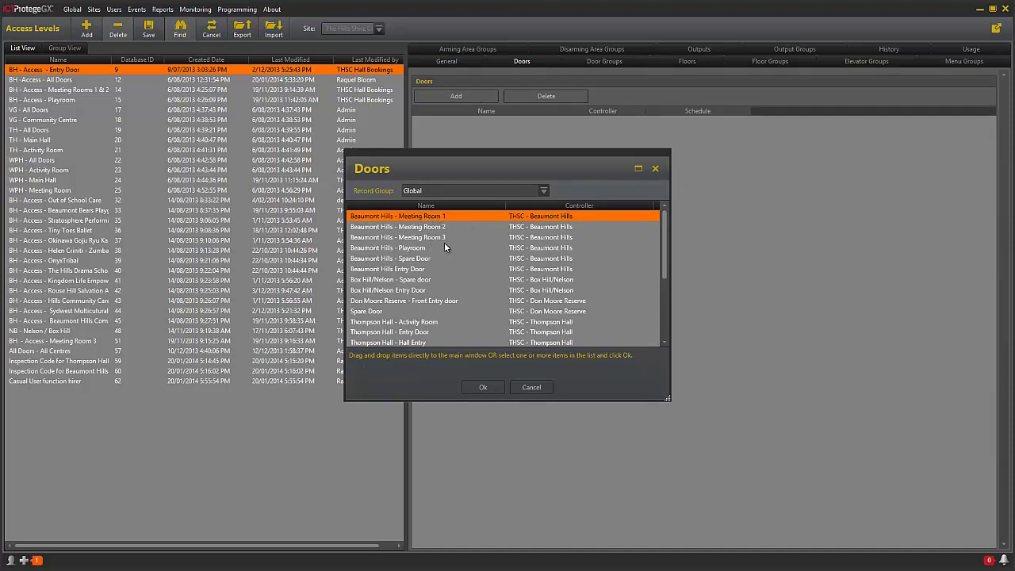
left_click(389, 273)
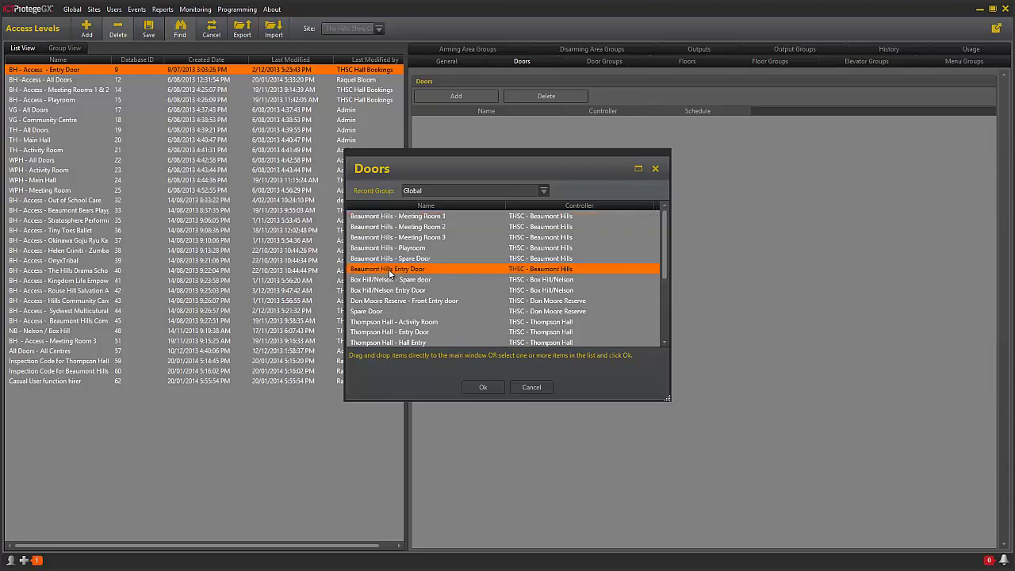
left_click_drag(389, 274, 776, 230)
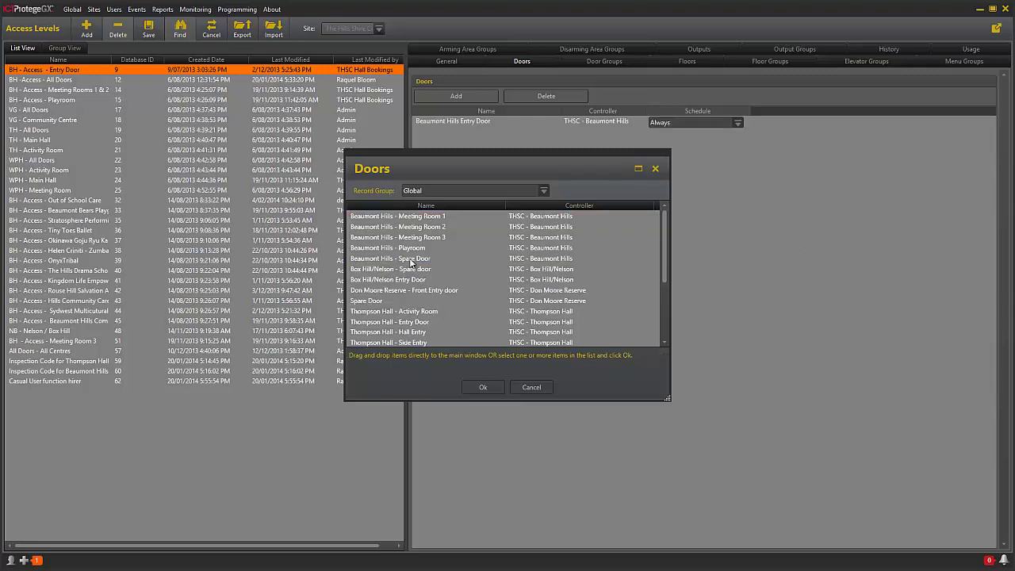
left_click(374, 217)
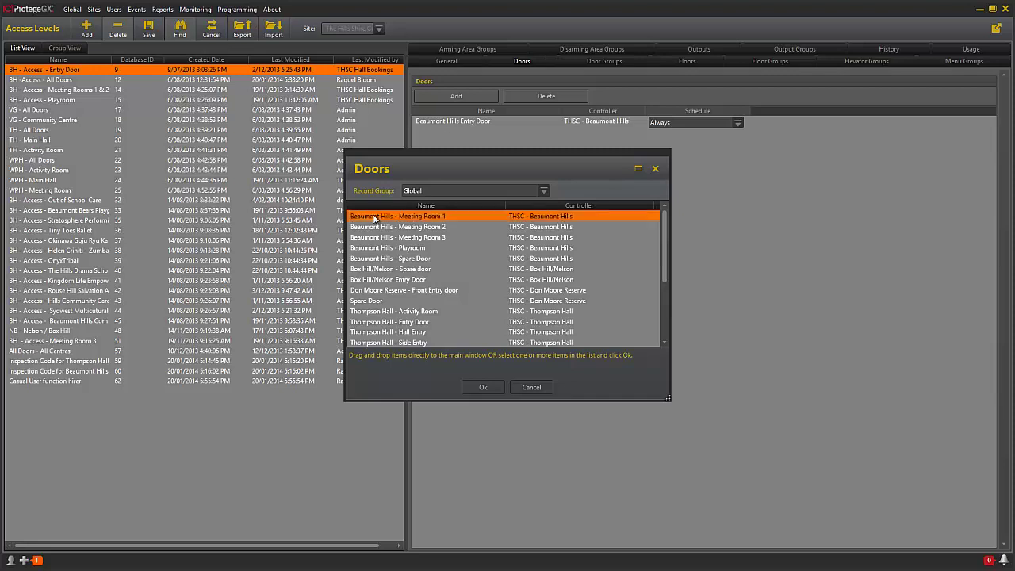
left_click_drag(374, 217, 743, 192)
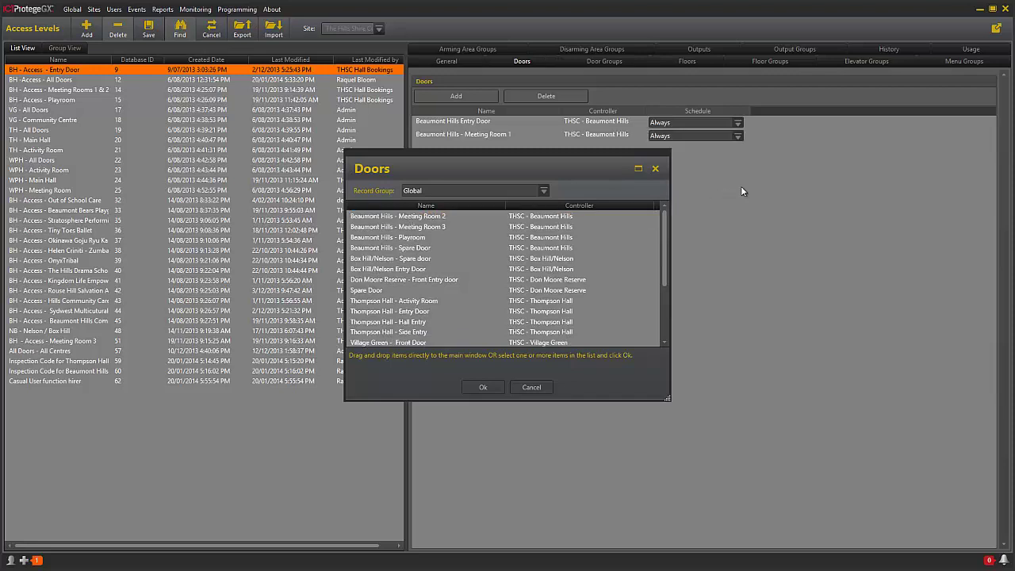
left_click(480, 388)
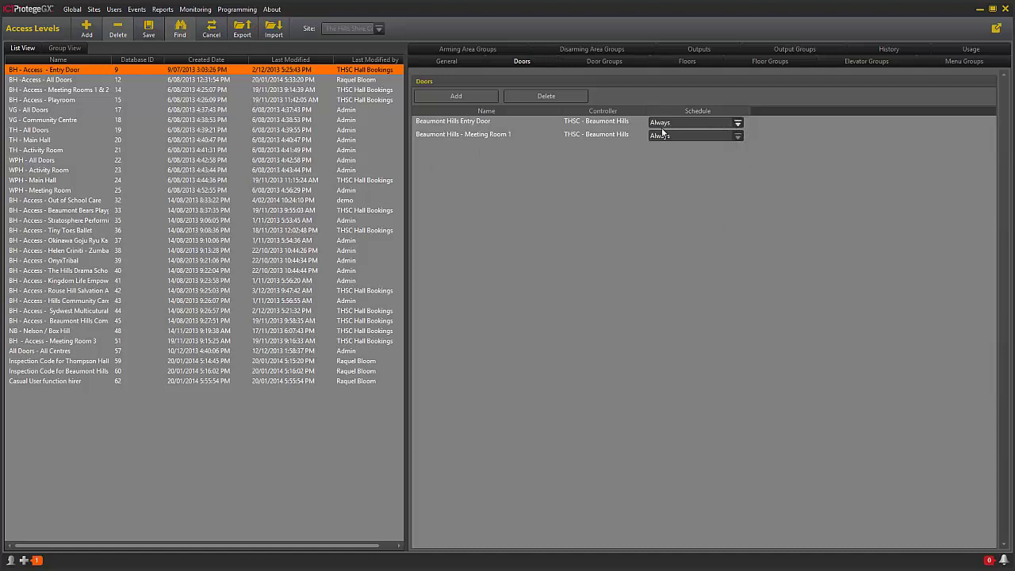
Step: Set both doors' schedule to 'BH - Schedule - Ninja Karate' and save the access level
left_click(736, 123)
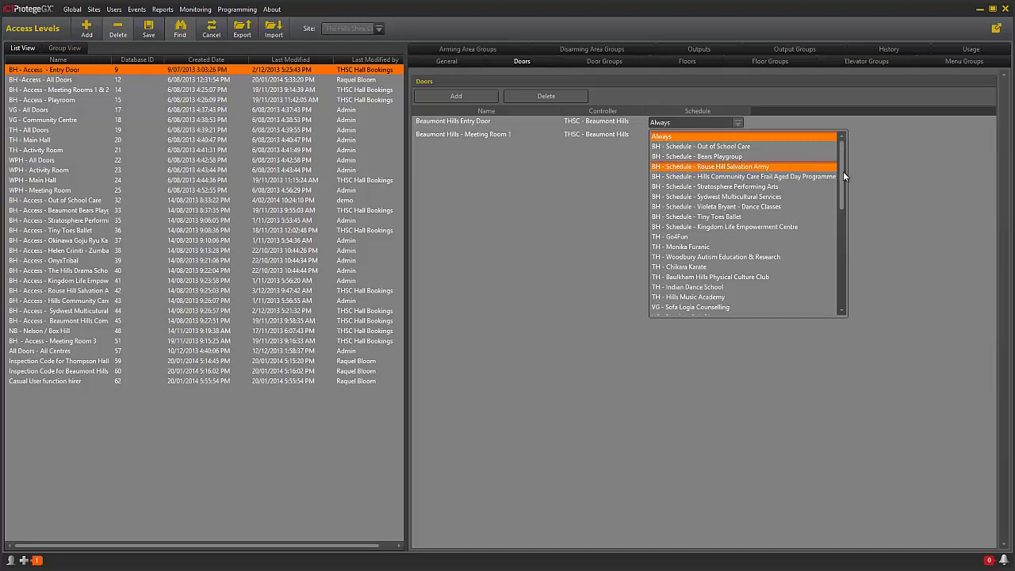
left_click_drag(843, 171, 846, 301)
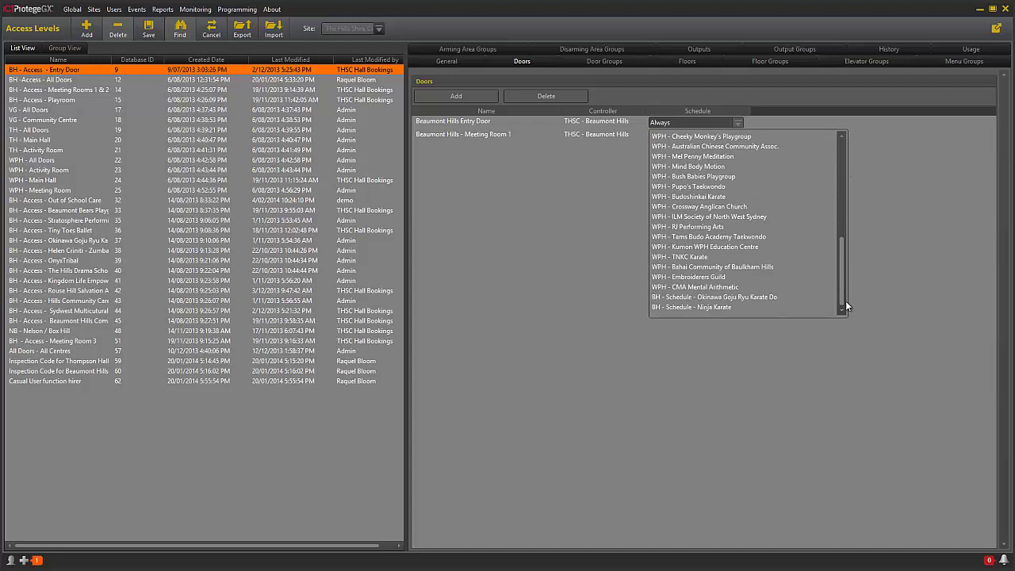
left_click(686, 308)
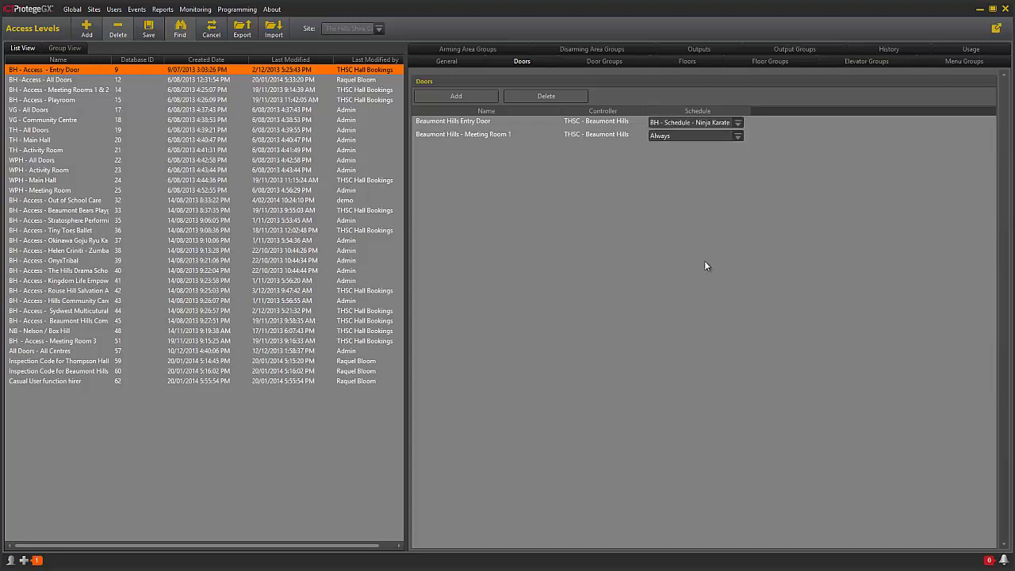
left_click(738, 135)
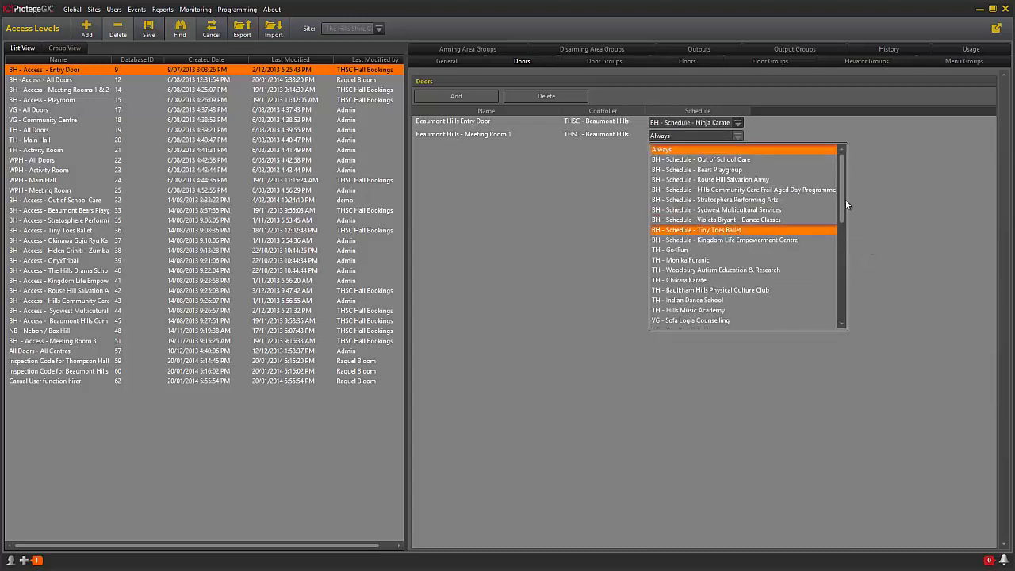
left_click_drag(844, 207, 848, 319)
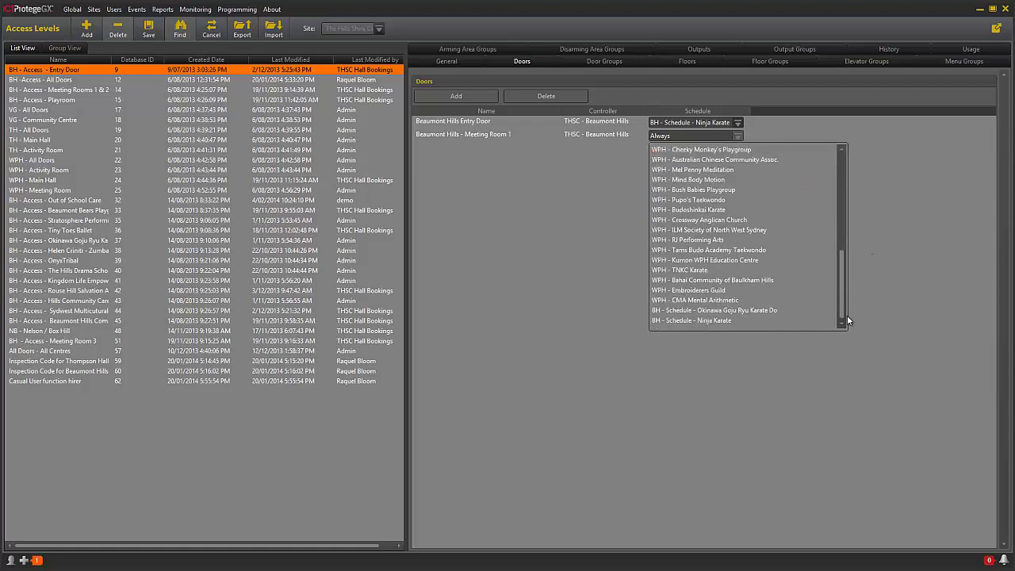
left_click(686, 321)
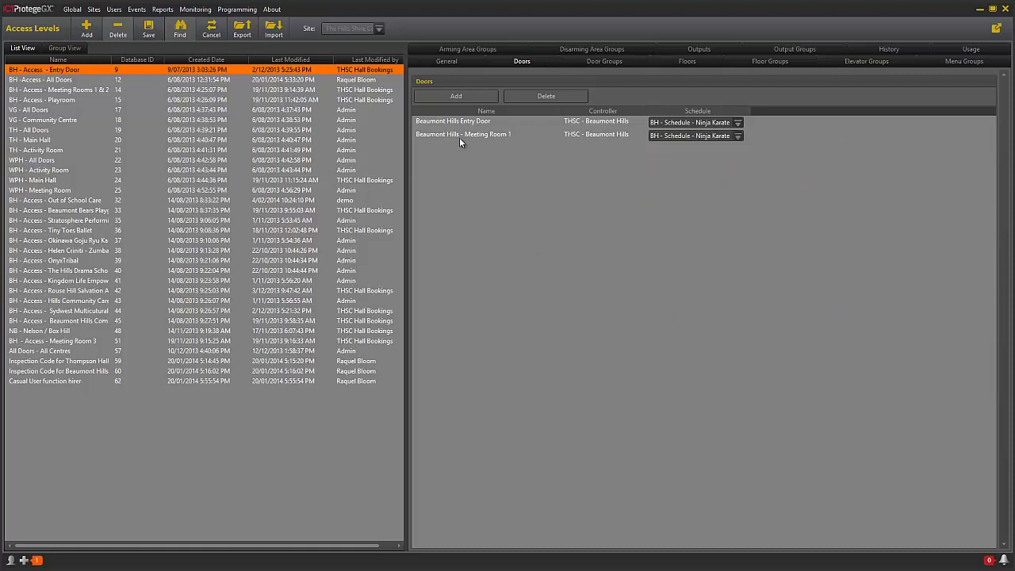
left_click(148, 30)
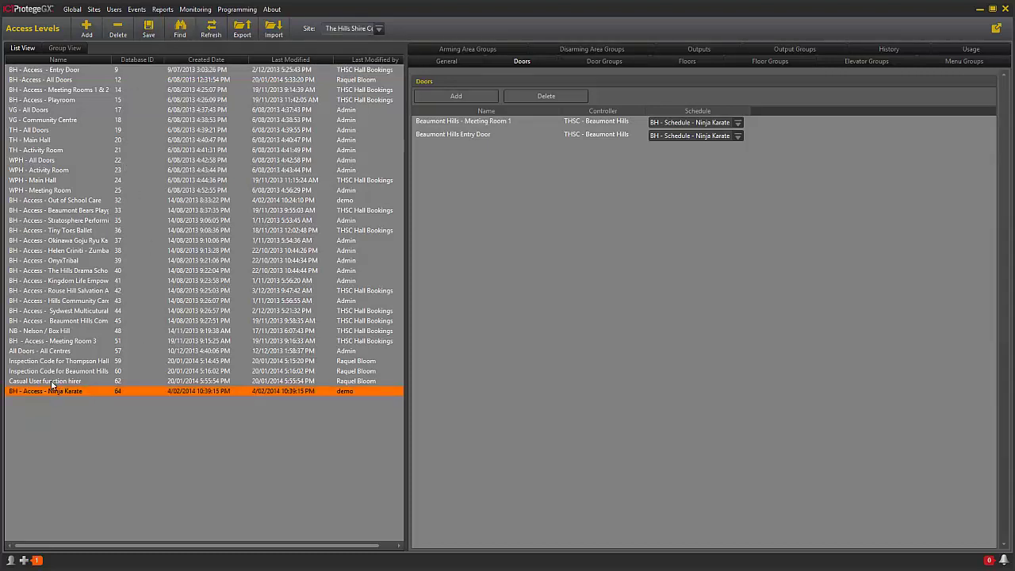
Step: Go to Users > Users and add a new user with first name 'BH - Ninja Karate'
left_click(113, 10)
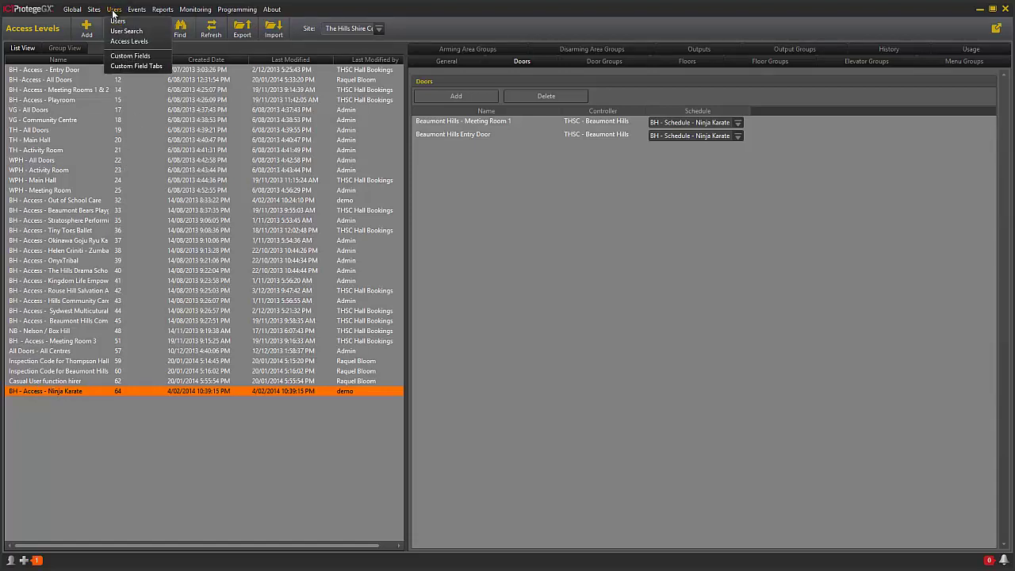
left_click(117, 23)
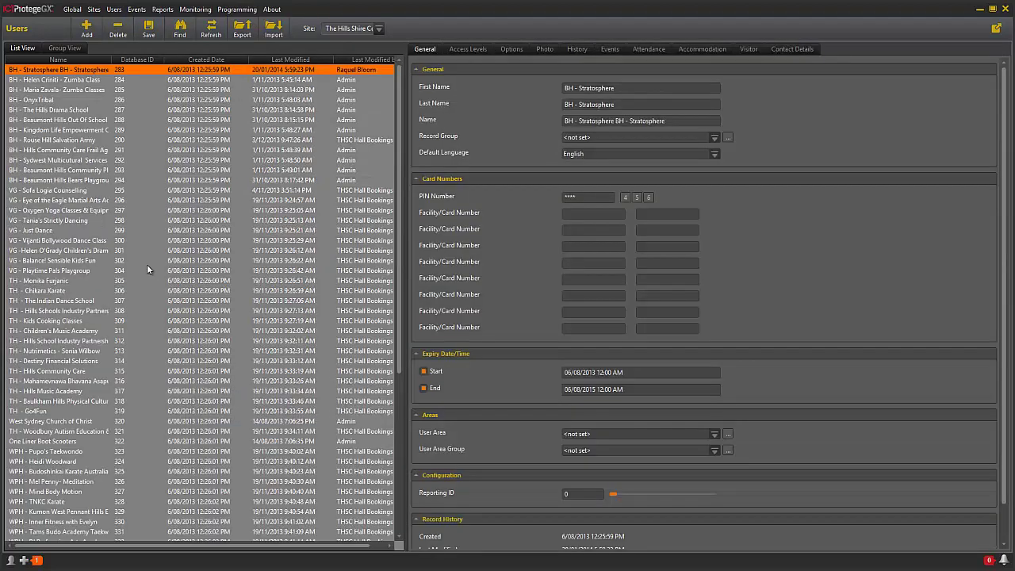
left_click(90, 29)
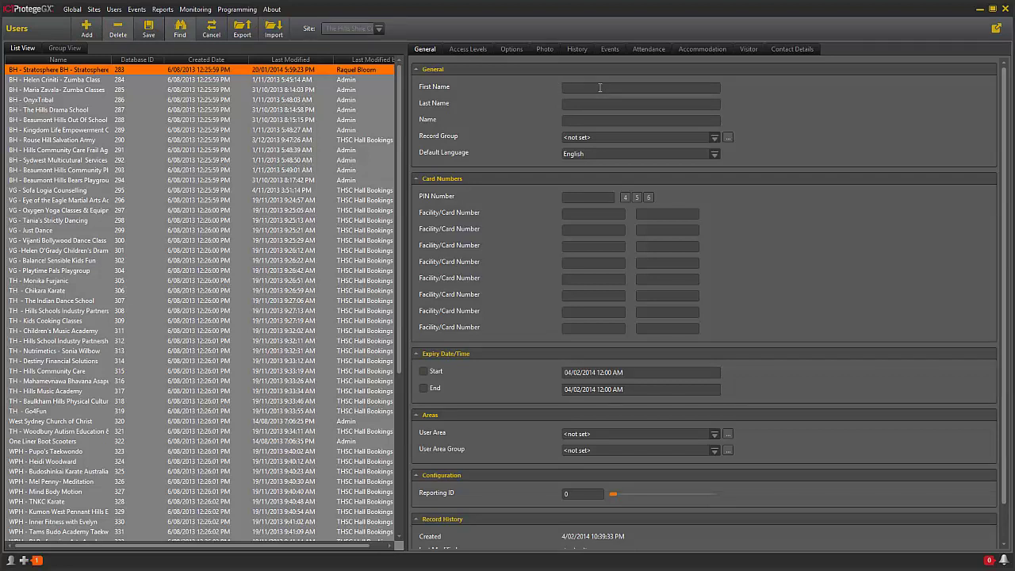
type("Bh")
key("BackSpace")
key("BackSpace")
key("BackSpace")
type("H - Ninja Karate")
Step: Assign the 'BH - Access - Ninja Karate' access level to the new user
left_click(467, 50)
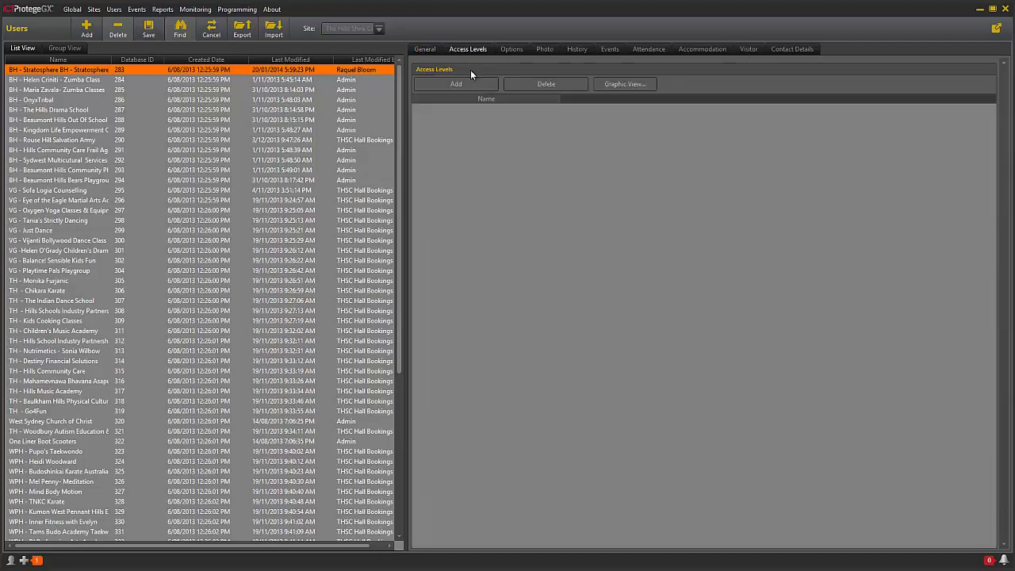
left_click(466, 82)
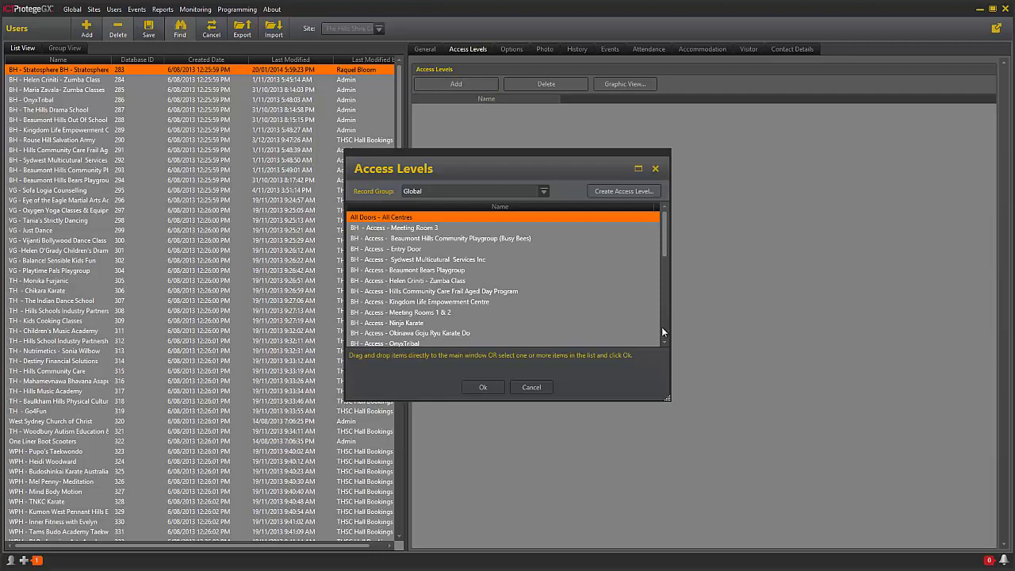
mouse_move(663, 250)
left_mouse_down()
mouse_move(659, 328)
mouse_move(655, 247)
left_mouse_up()
left_click(419, 323)
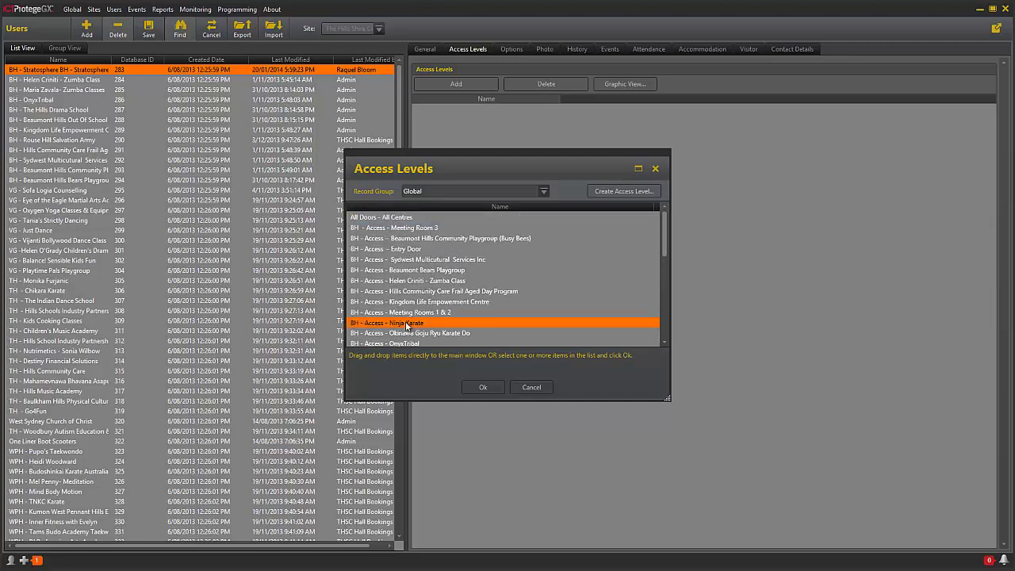
left_click_drag(724, 266, 724, 267)
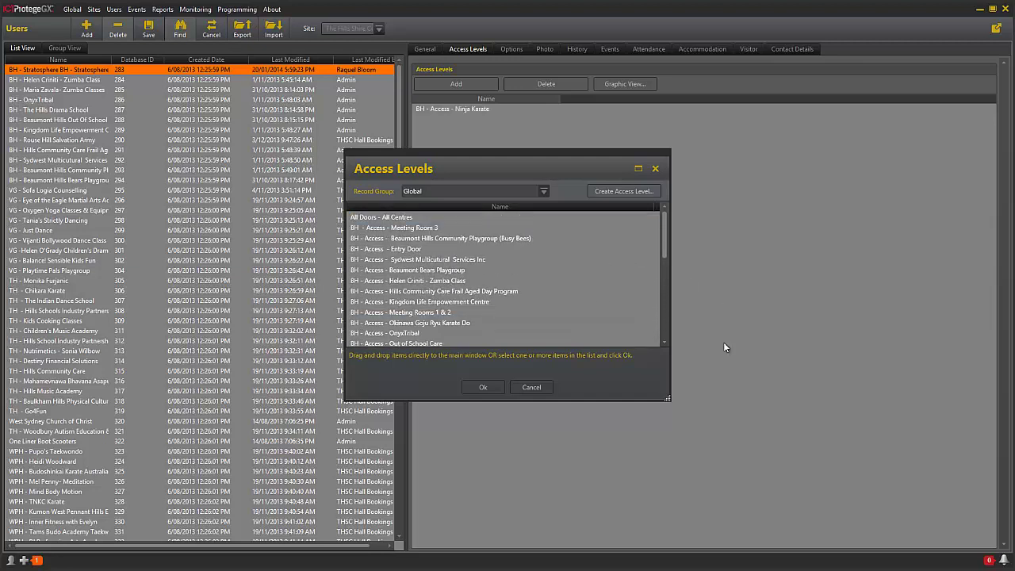
left_click(483, 387)
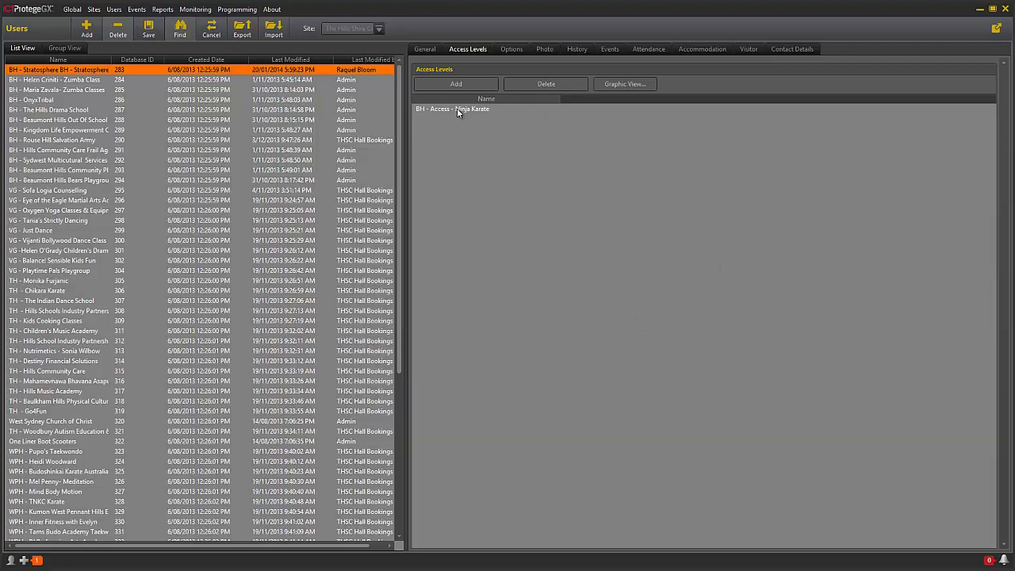
left_click(630, 85)
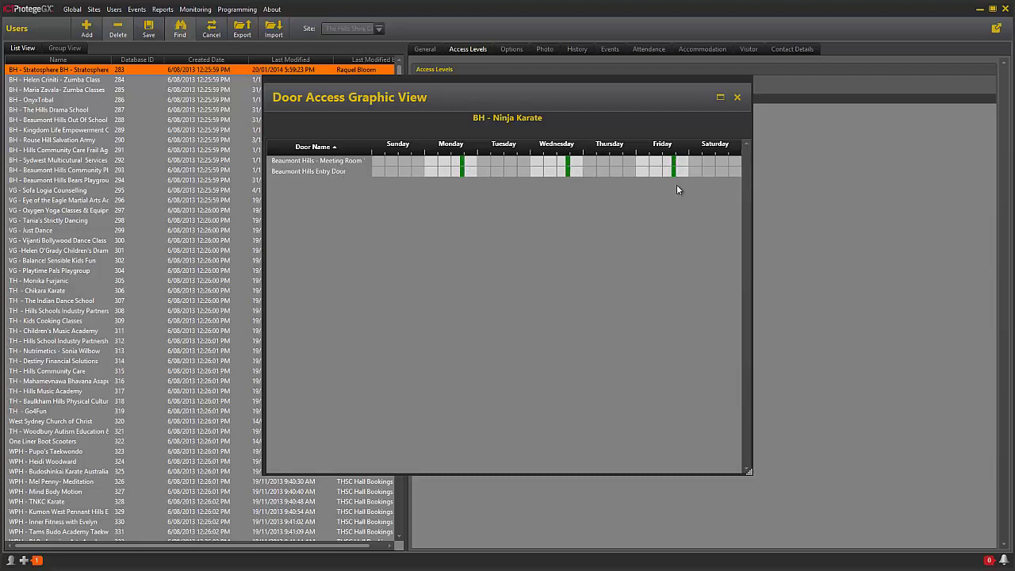
left_click(738, 97)
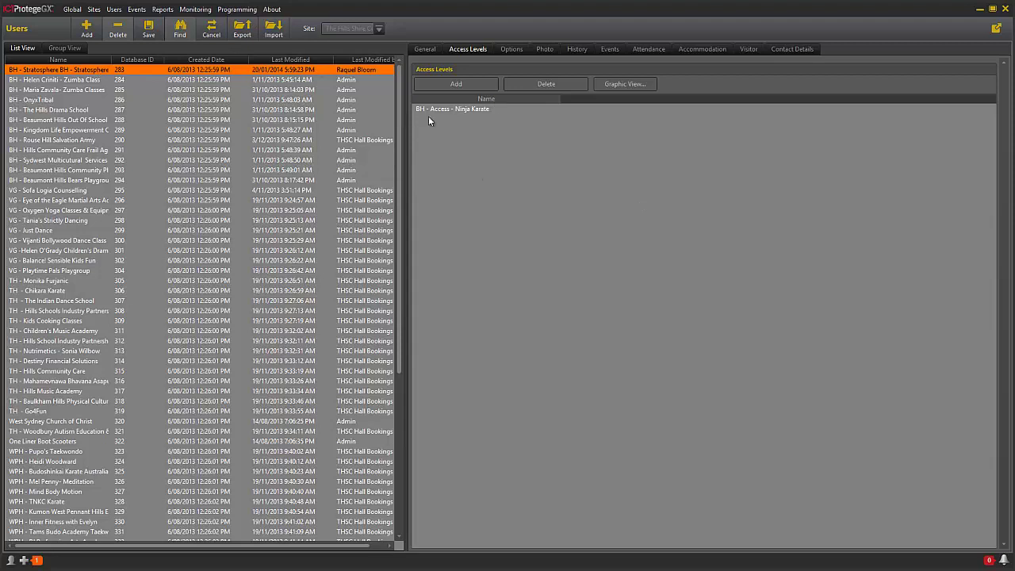
left_click(420, 49)
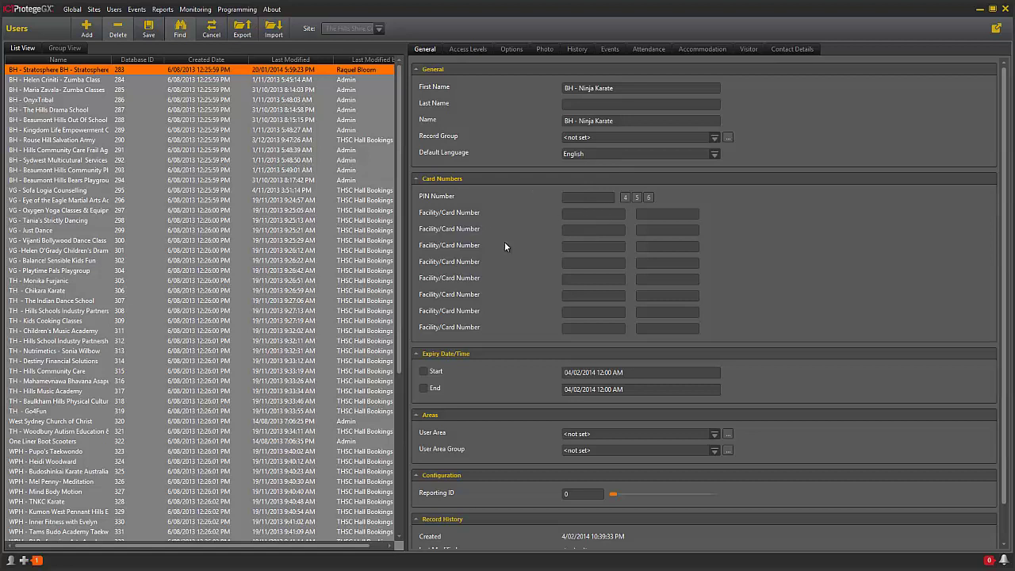
left_click(585, 201)
left_click_drag(590, 197, 523, 204)
key("BackSpace")
Step: Generate random PINs with the 4- and 6-digit buttons, ending on a six-digit PIN
left_click(626, 197)
left_click_drag(590, 196, 543, 203)
left_click_drag(591, 197, 547, 209)
left_click(647, 198)
left_click_drag(594, 200, 509, 206)
left_click(648, 197)
left_click_drag(598, 204, 555, 196)
left_click(521, 199)
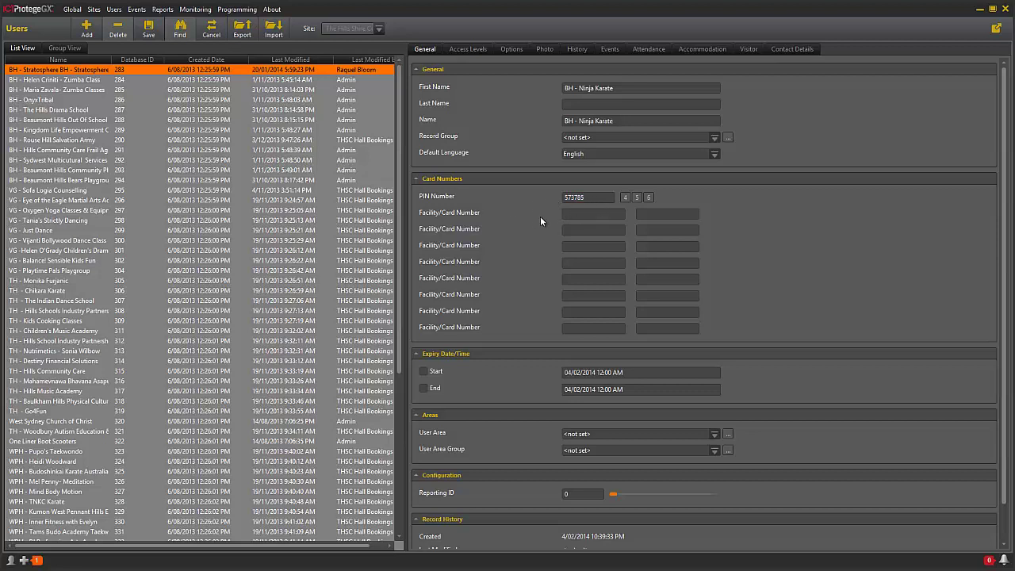
Step: Generate a new four-digit PIN, then switch to Sites > Schedules and confirm saving the user
left_click(625, 198)
left_click(94, 10)
left_click(103, 21)
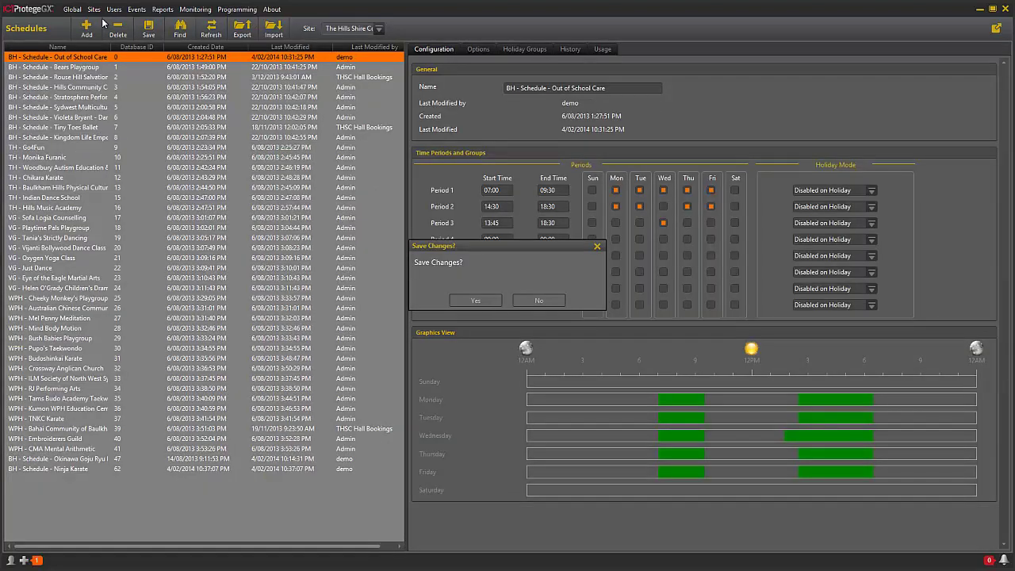
left_click(490, 301)
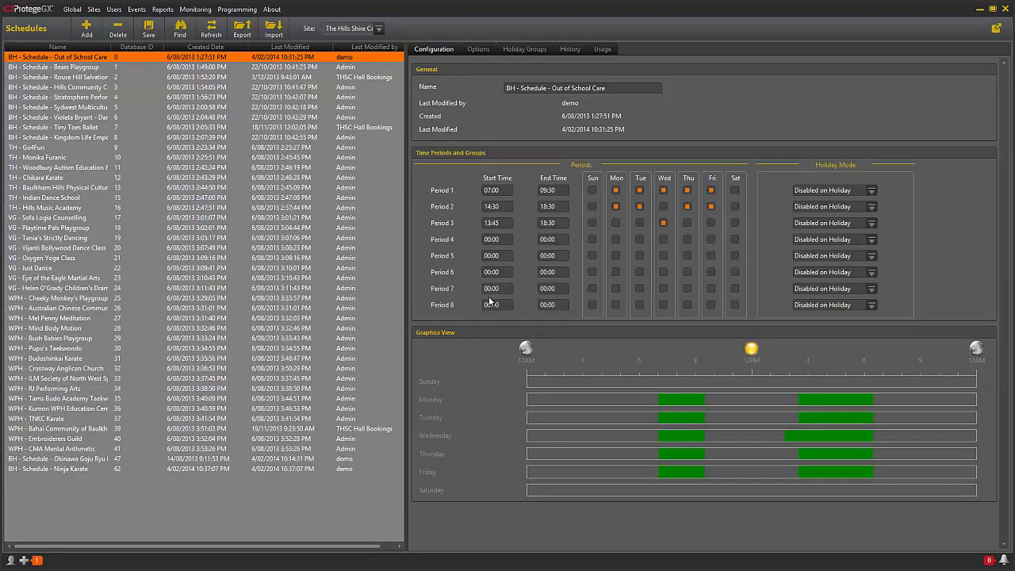
Step: Navigate through the Users menu to the Access Levels page, showing 'BH - Access - Entry Door'
left_click(115, 11)
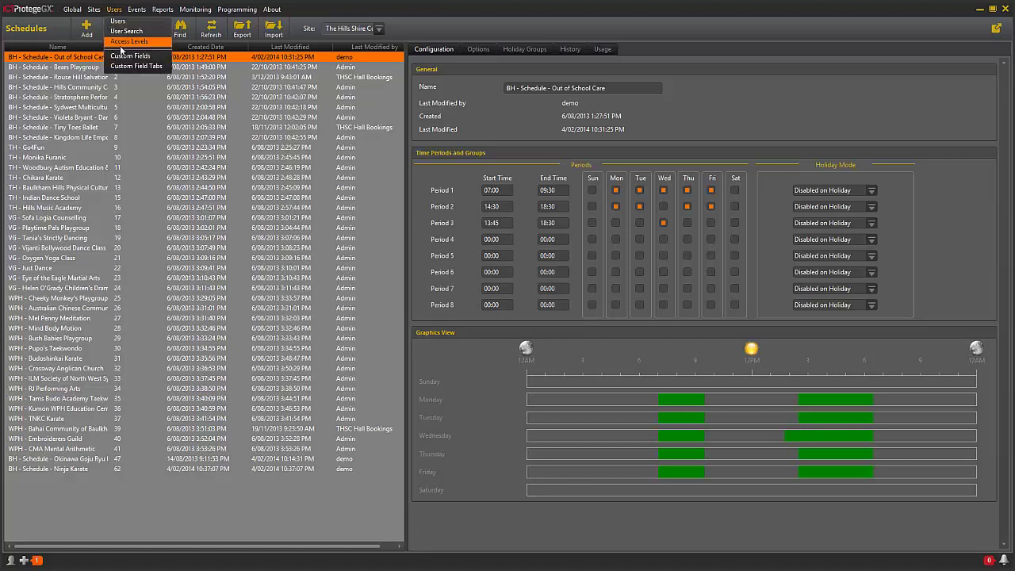
left_click(121, 44)
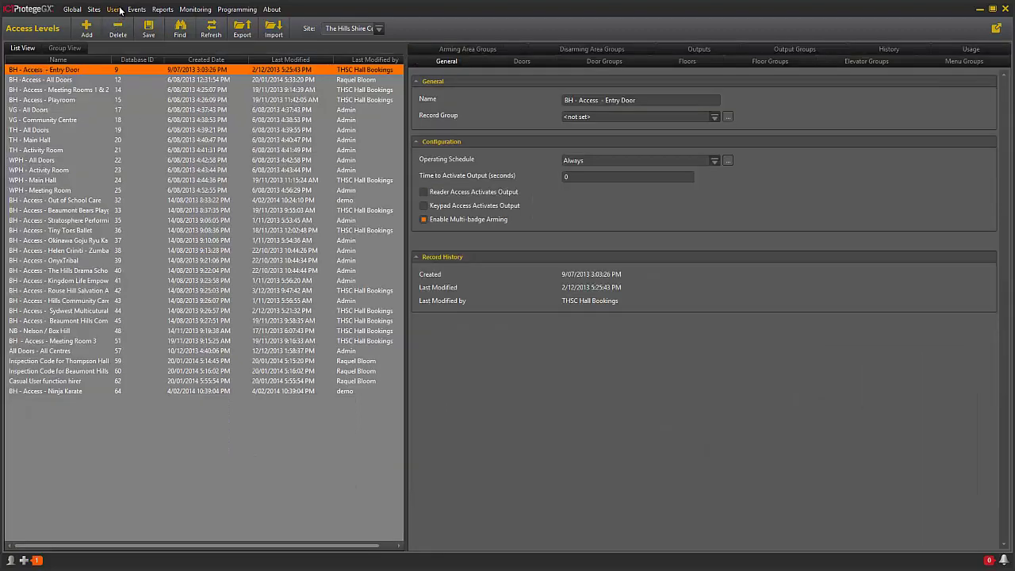
left_click(120, 10)
left_click(123, 35)
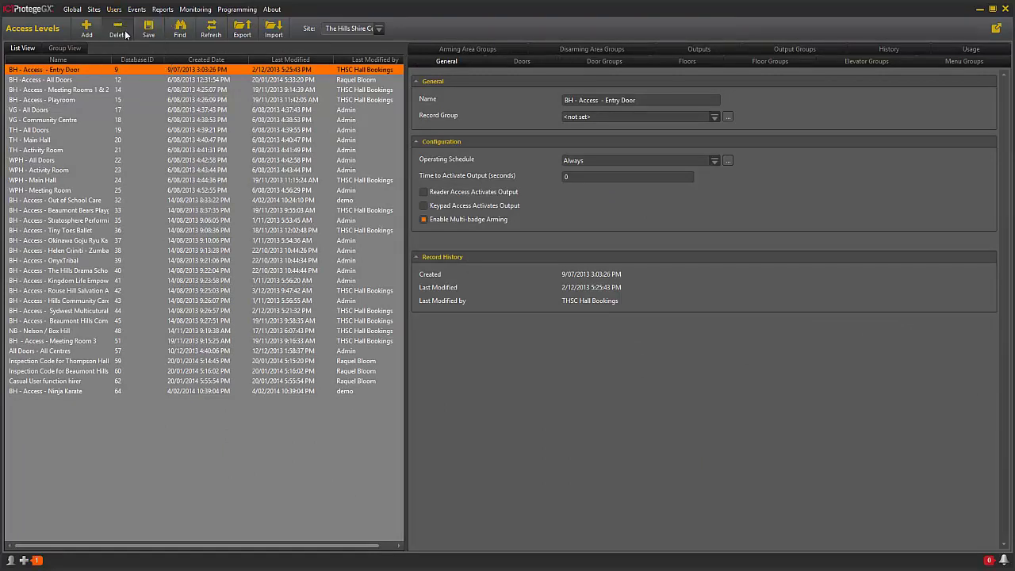